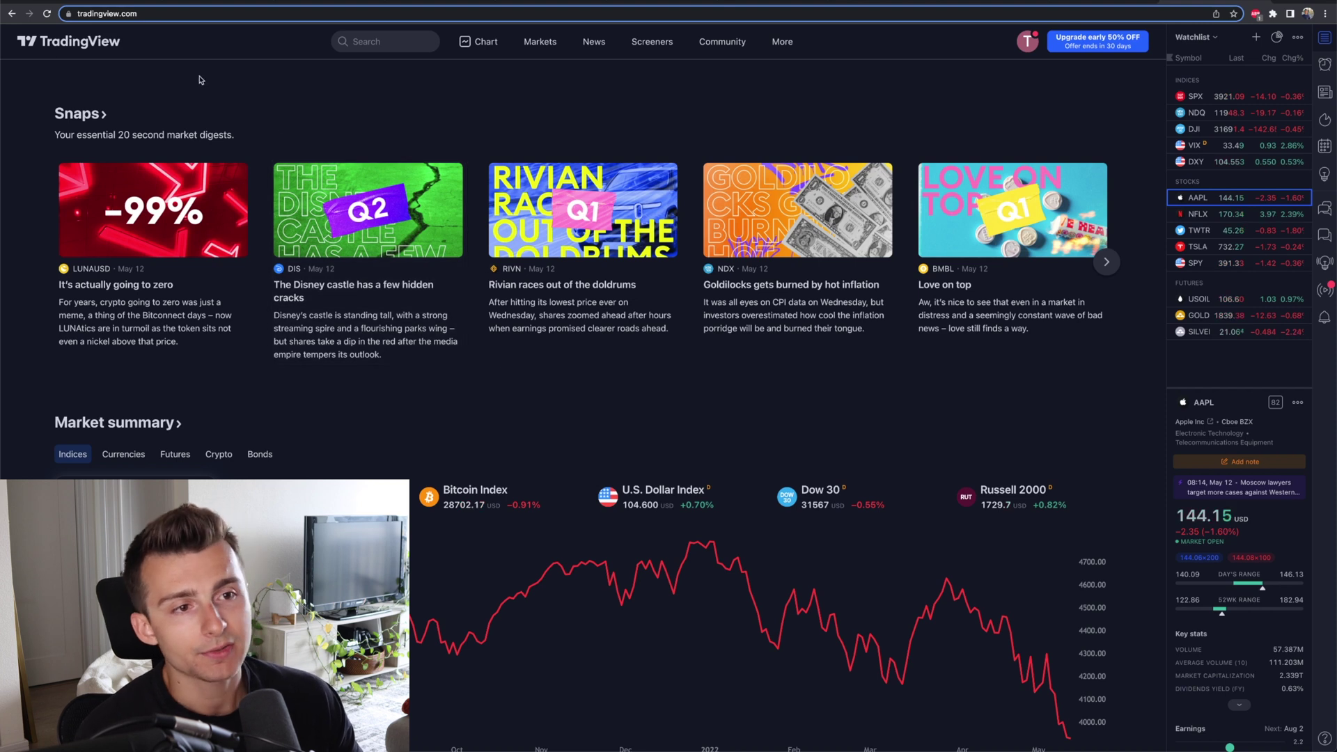
# Step: Display the account menu with its profile and billing options, then close it
pyautogui.click(95, 45)
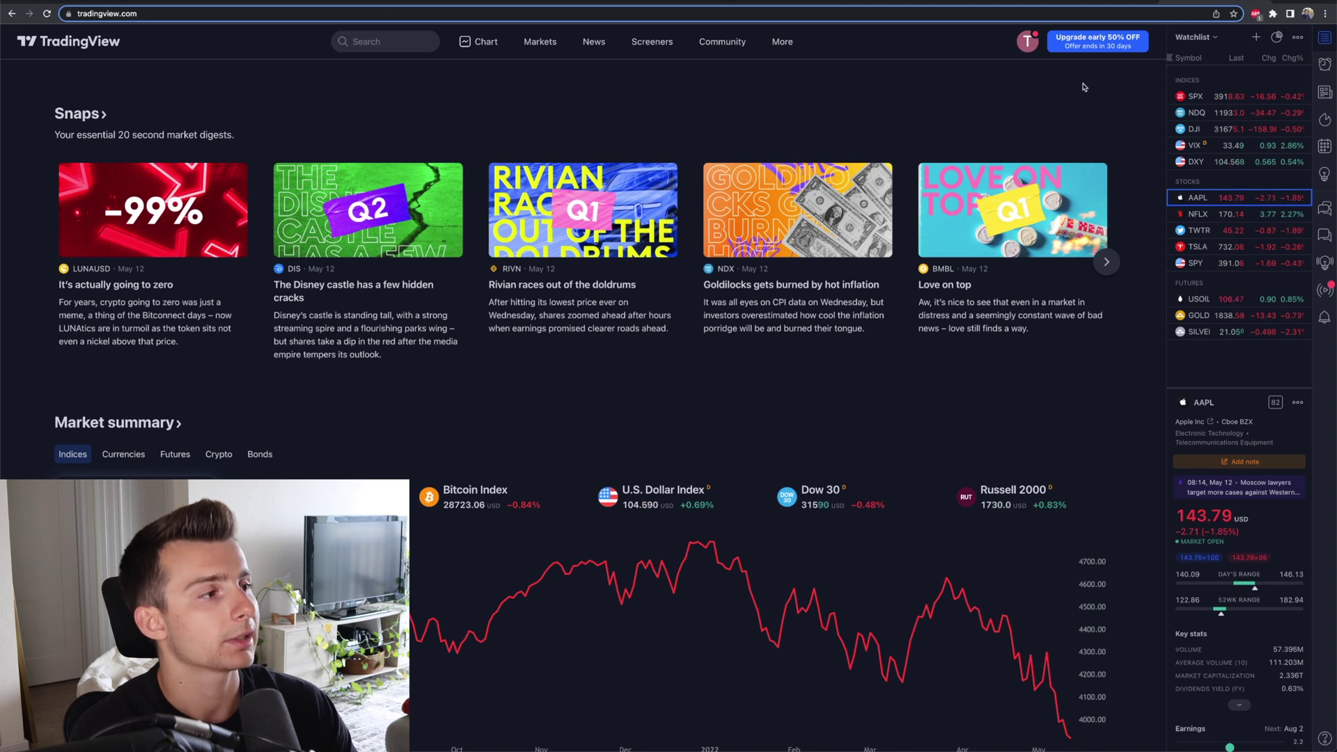
pyautogui.click(1022, 43)
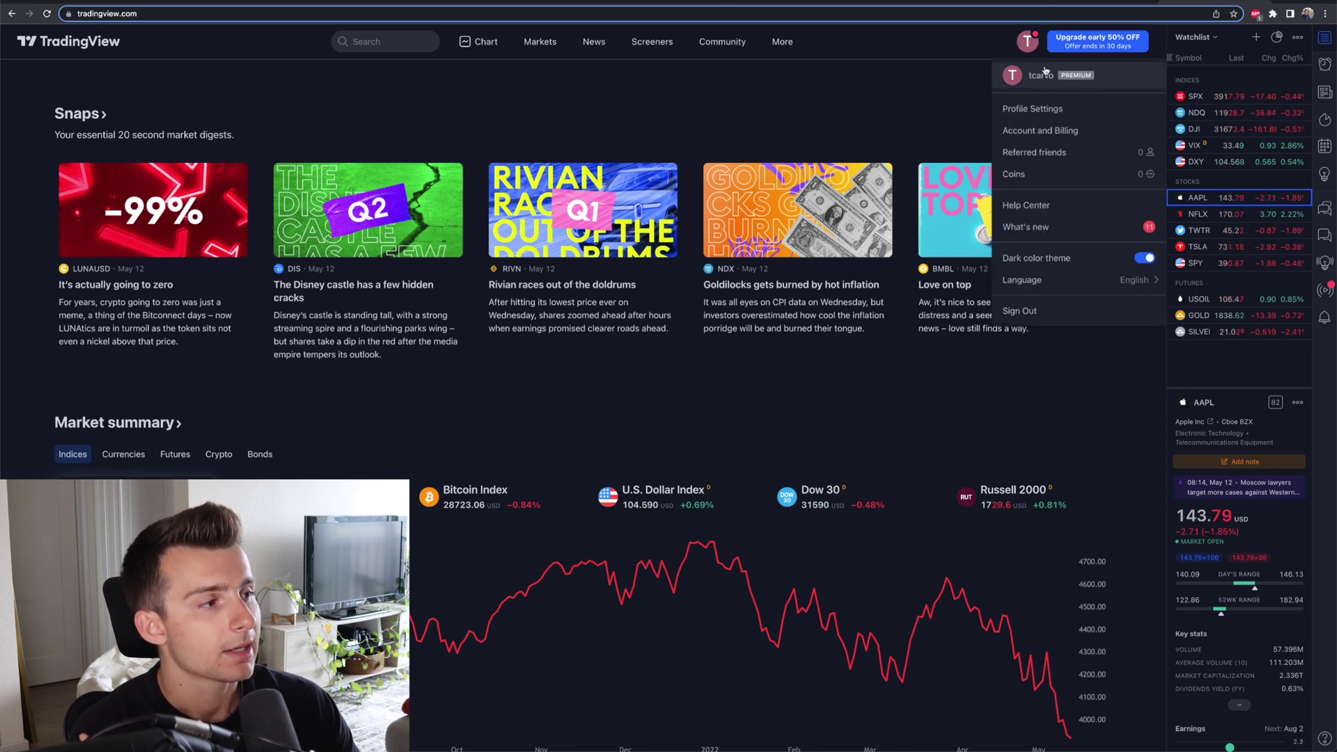
pyautogui.click(905, 52)
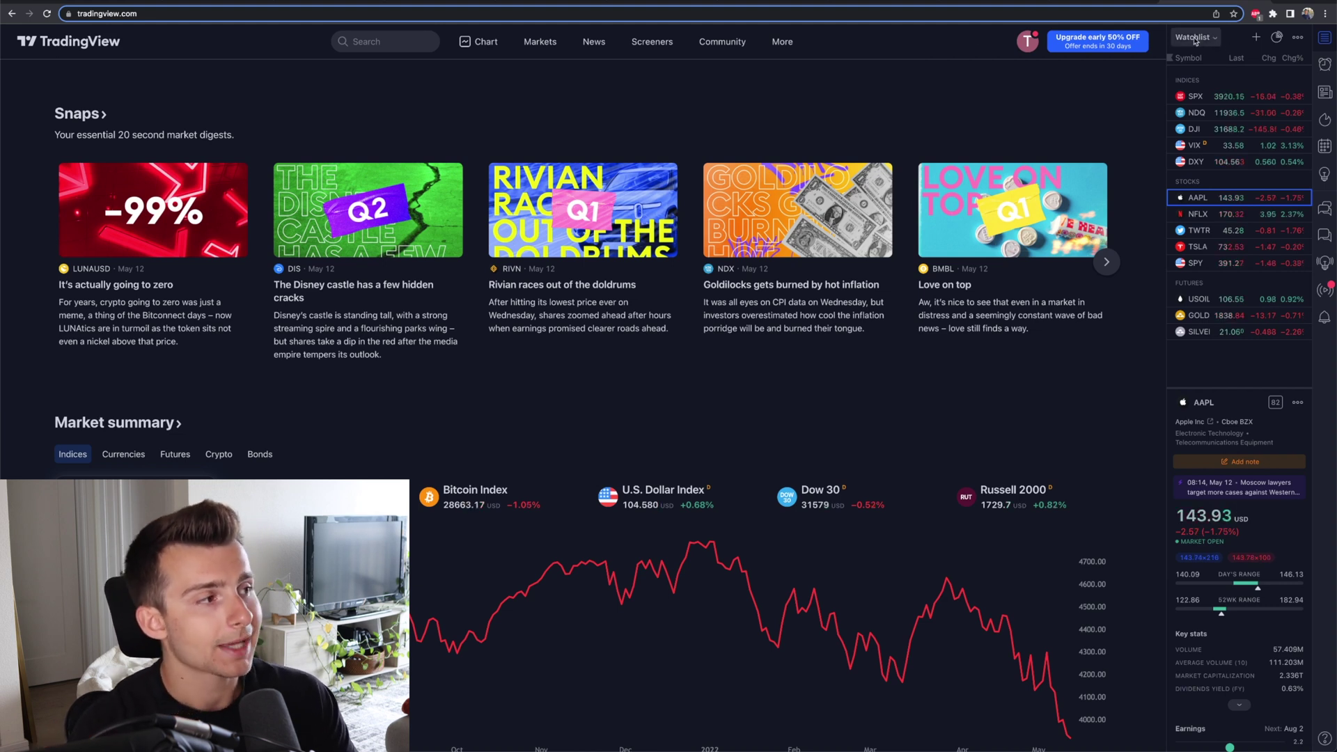
# Step: Toggle the watchlist panel on the home page several times and leave it hidden
pyautogui.click(1325, 39)
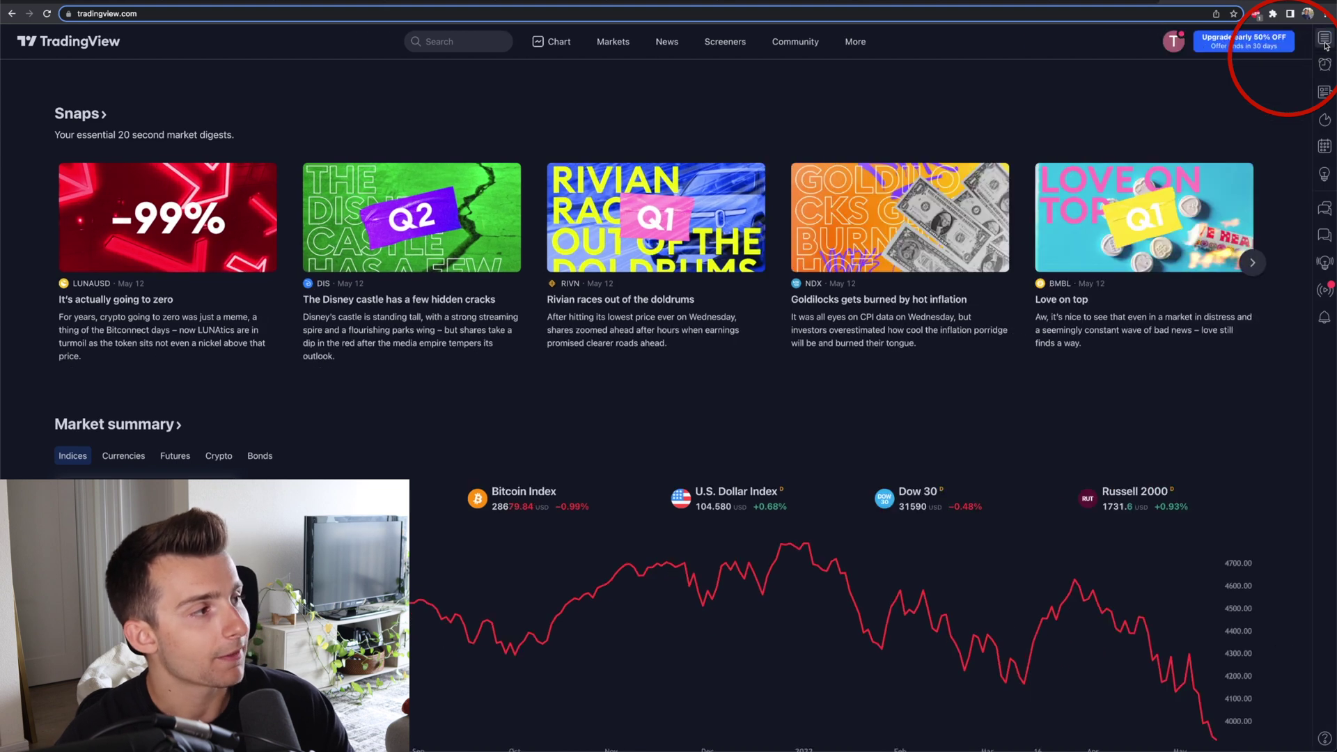
pyautogui.click(1325, 40)
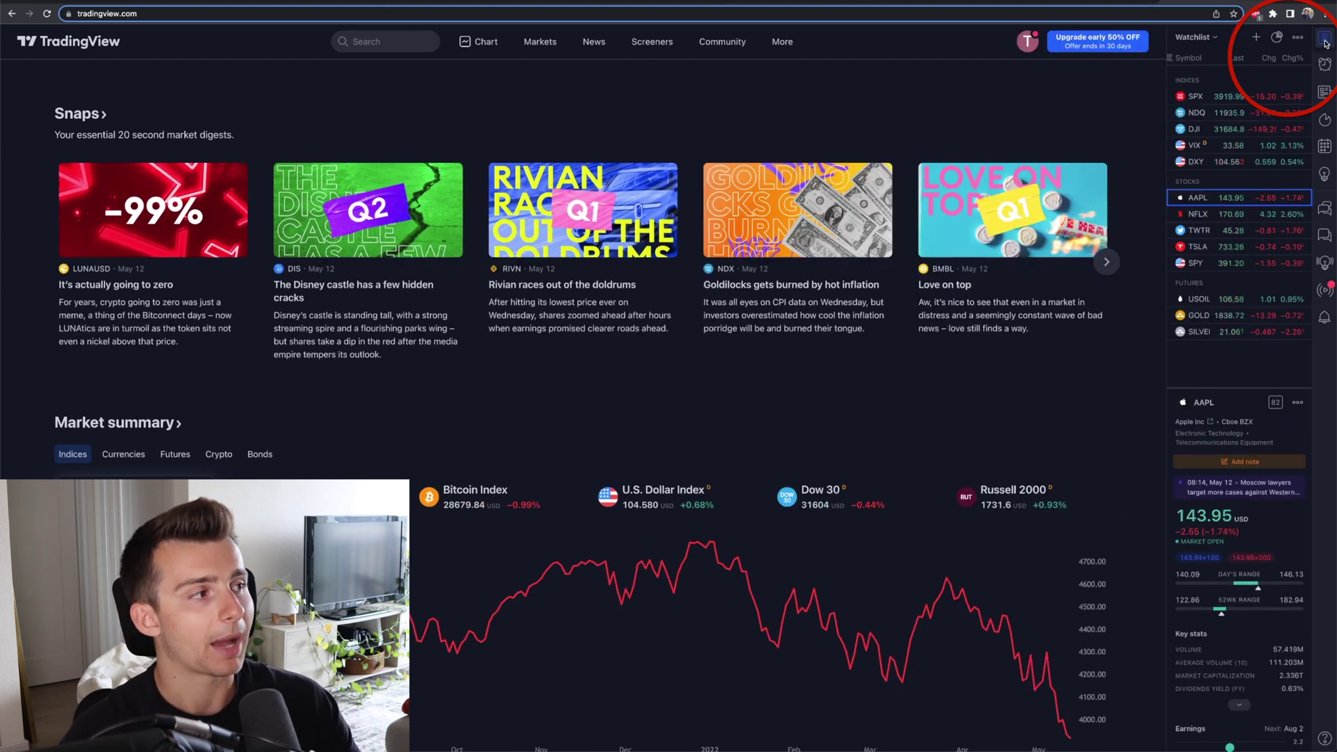
pyautogui.click(1325, 41)
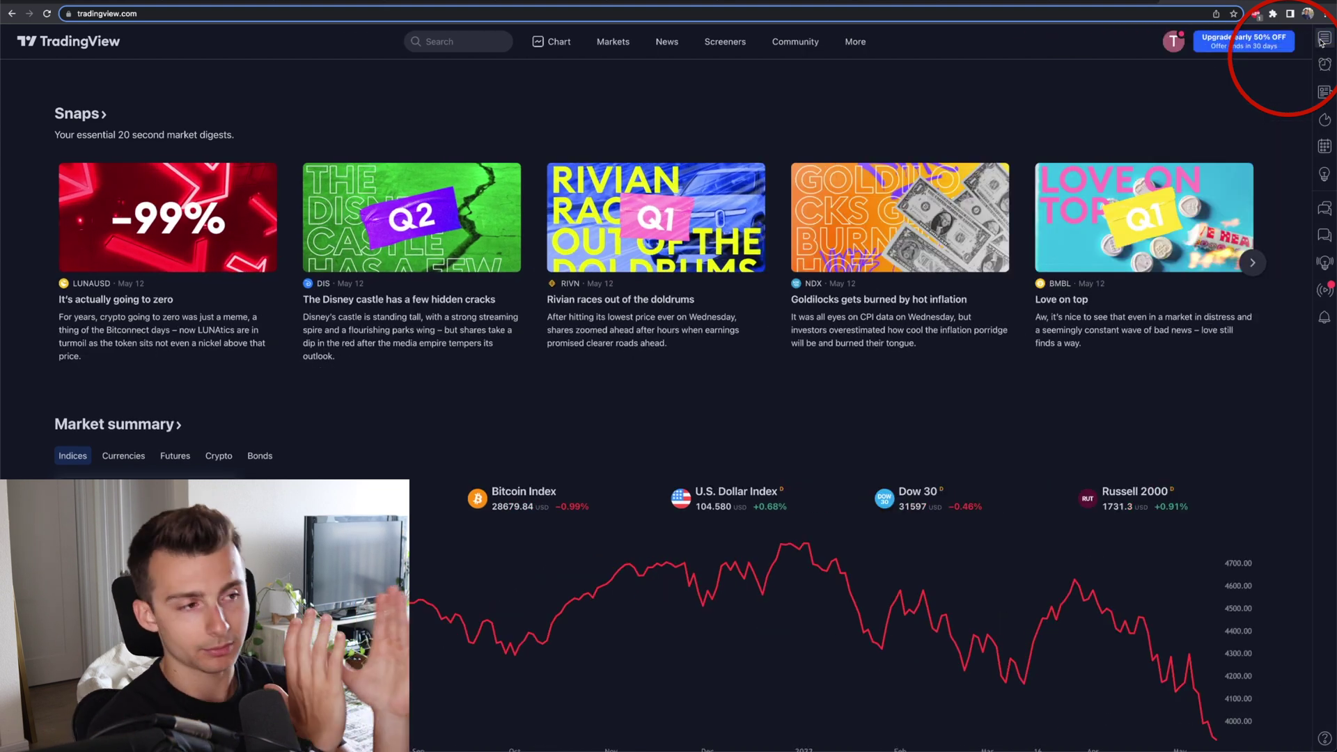
pyautogui.click(1323, 41)
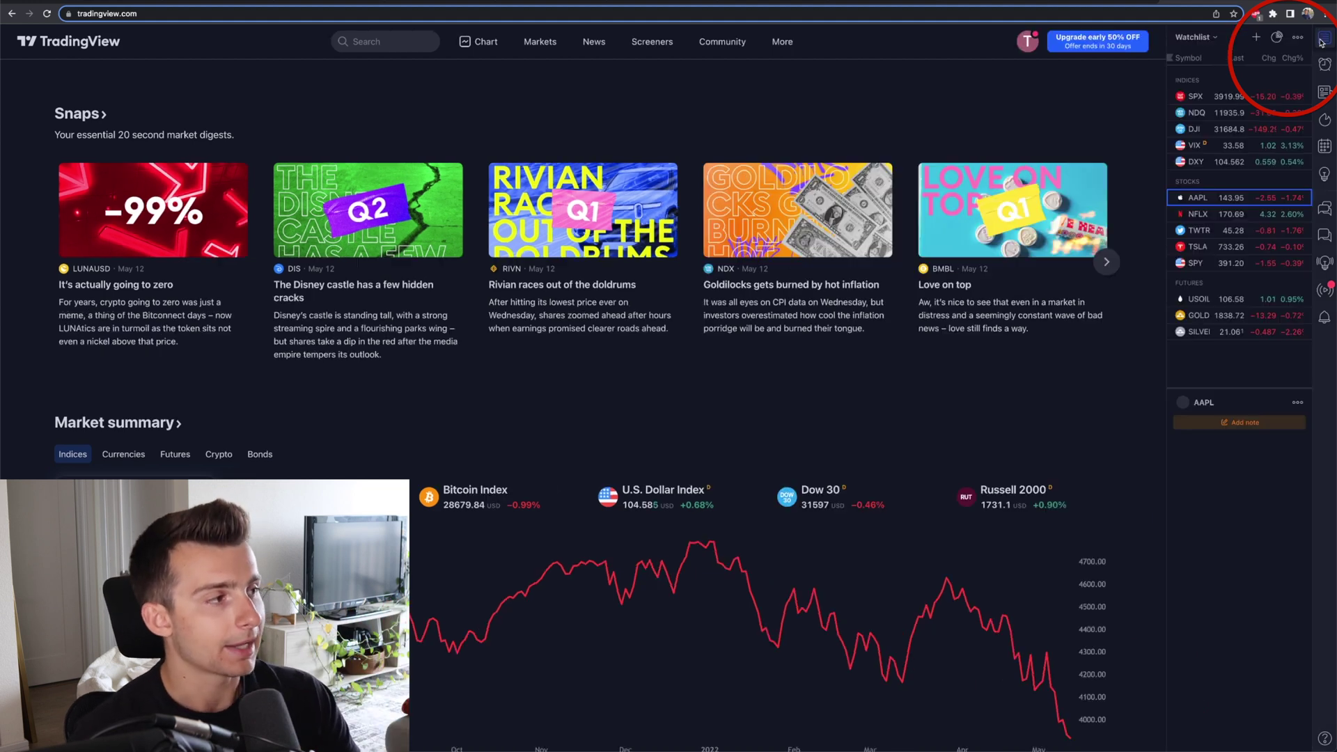
pyautogui.click(1323, 40)
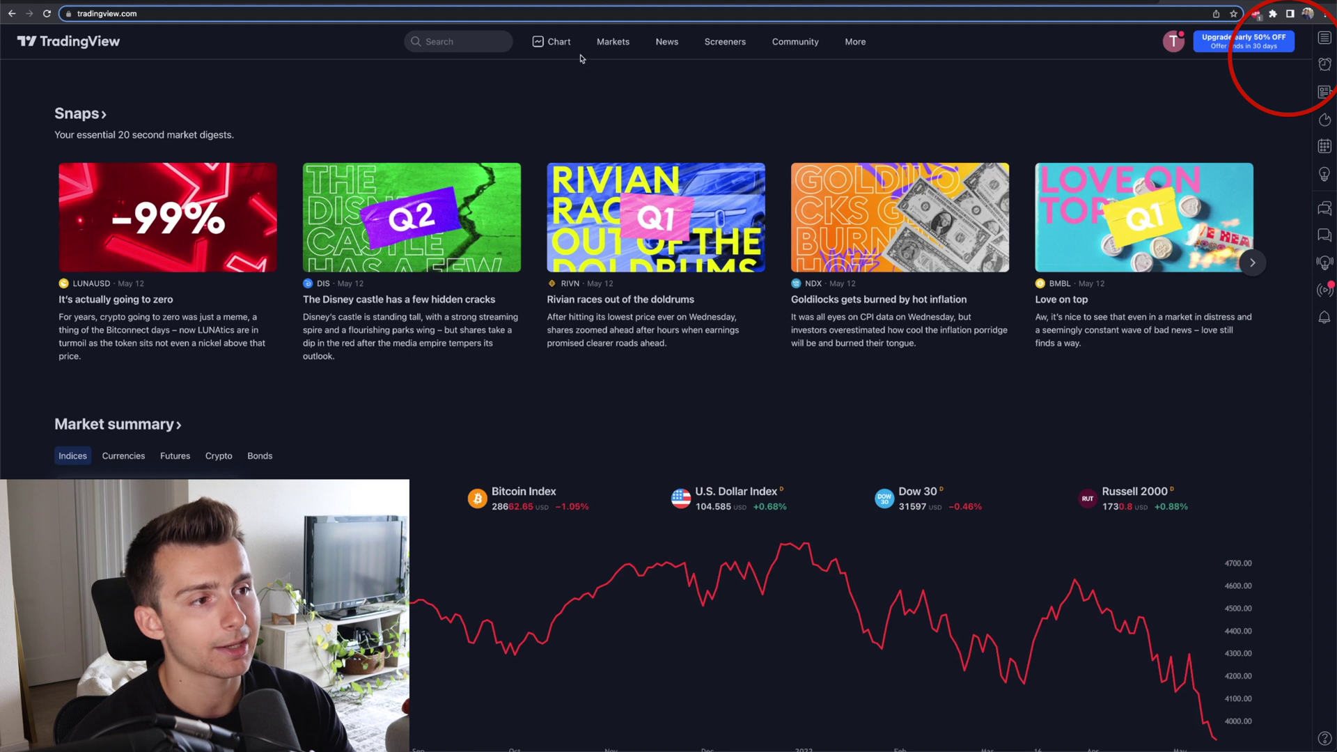
# Step: Open the full chart workspace from the home page
pyautogui.click(555, 42)
pyautogui.press('Escape')
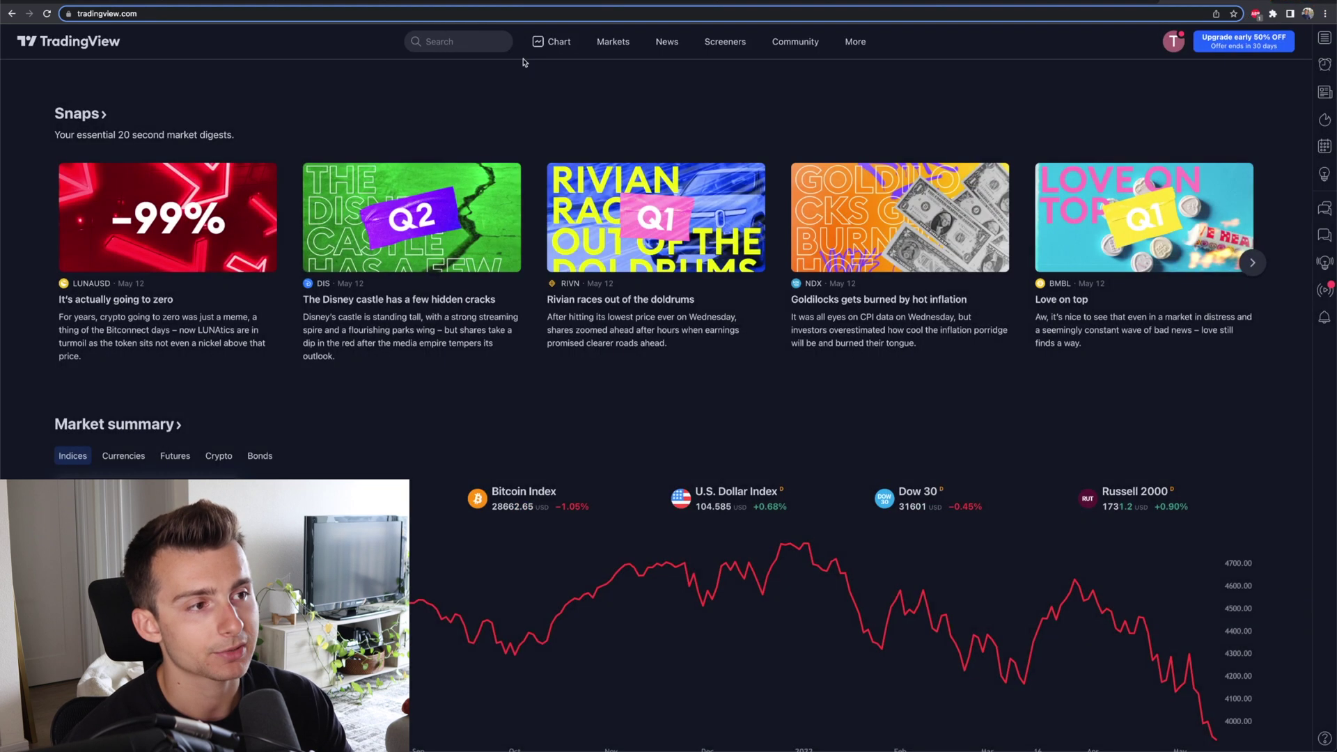
pyautogui.click(539, 41)
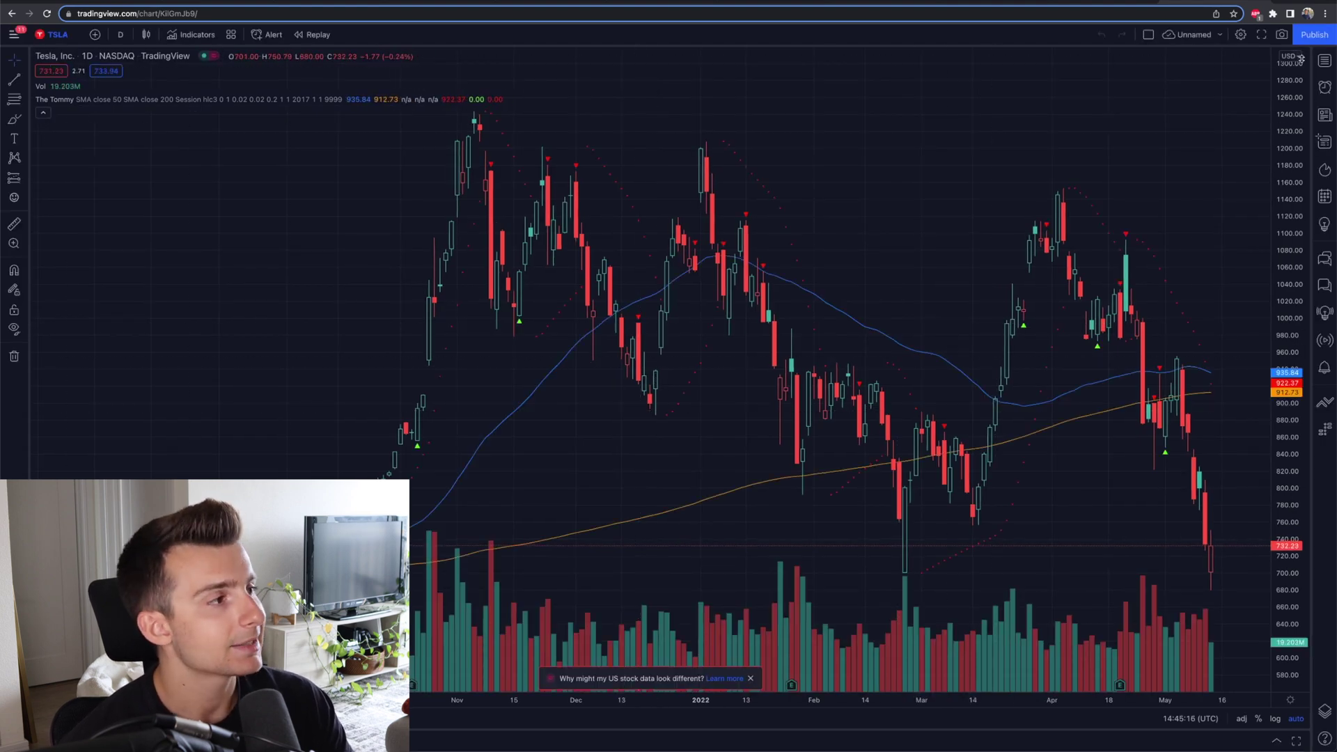
# Step: Review the chart's main menu with its layout, theme and language options, and close it
pyautogui.click(14, 38)
pyautogui.moveTo(59, 46)
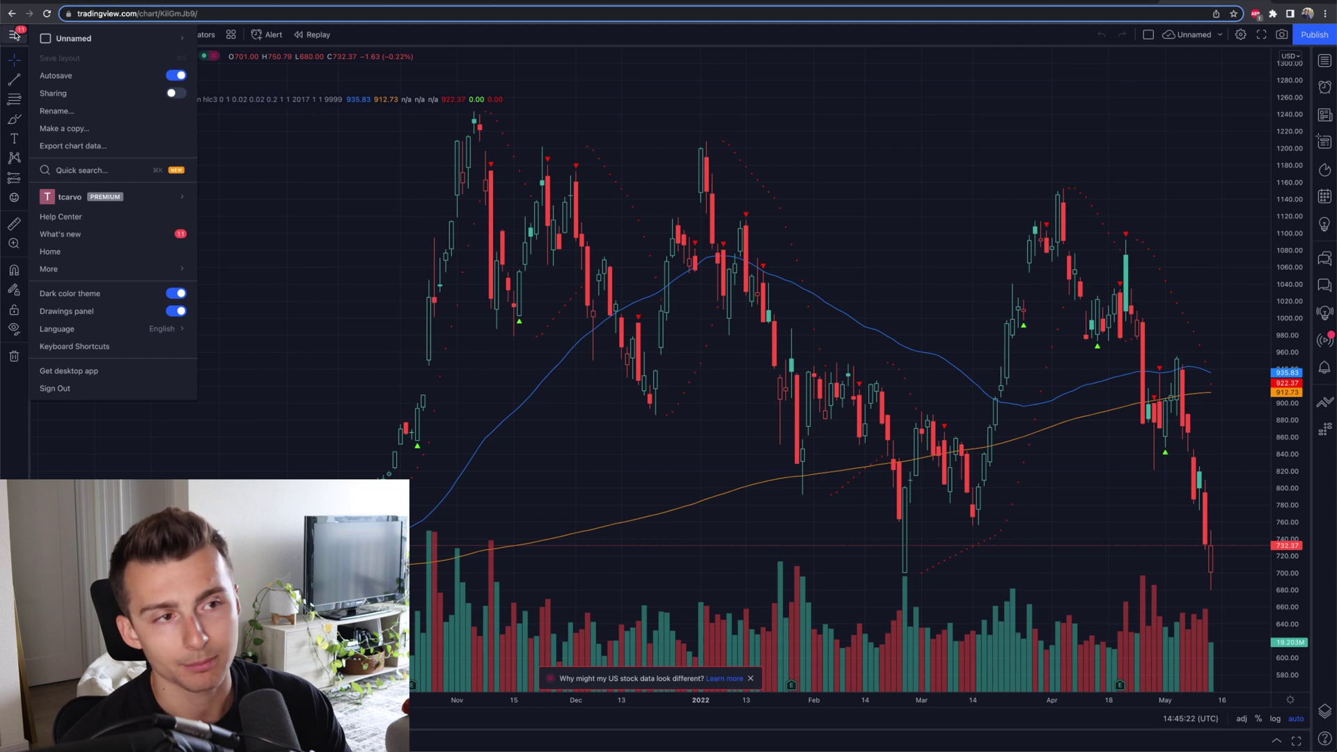
pyautogui.click(439, 84)
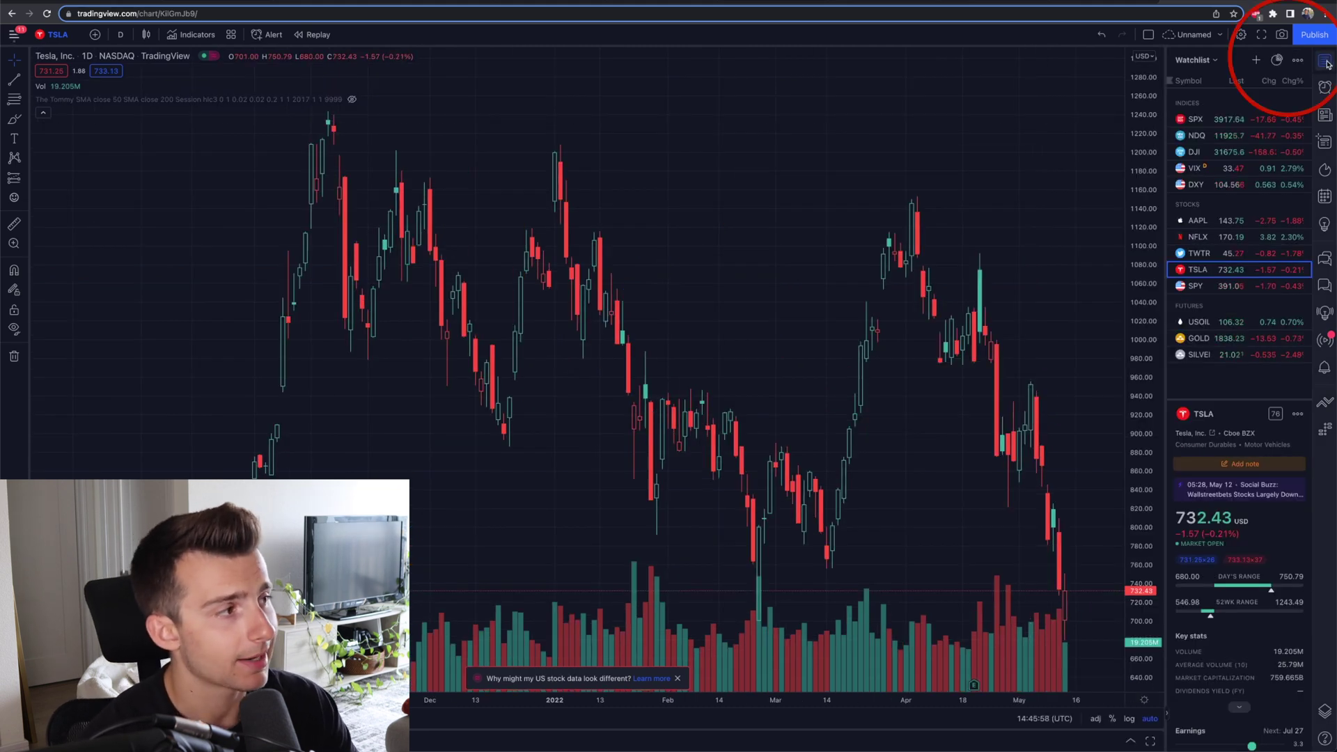
# Step: Hide the watchlist panel beside the TSLA chart and show it again
pyautogui.click(1326, 61)
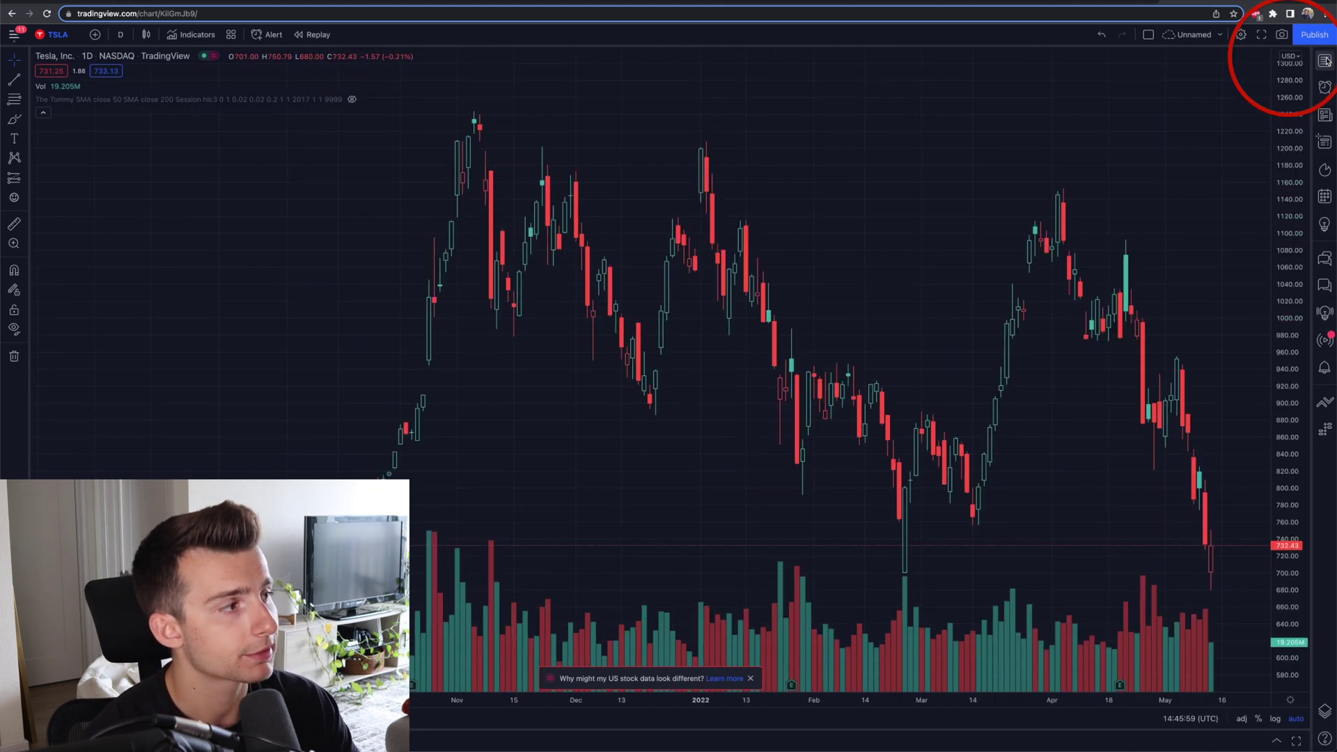
pyautogui.click(1326, 61)
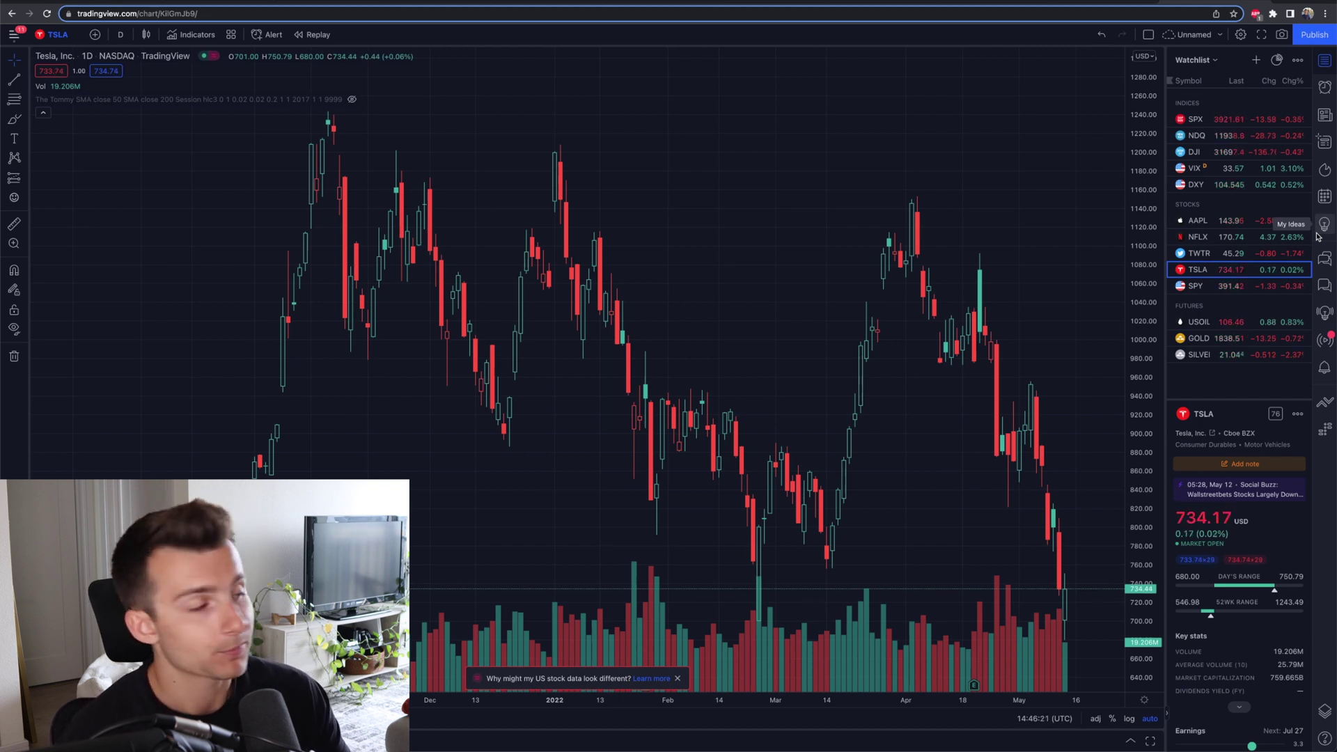
pyautogui.click(1327, 62)
pyautogui.click(1327, 63)
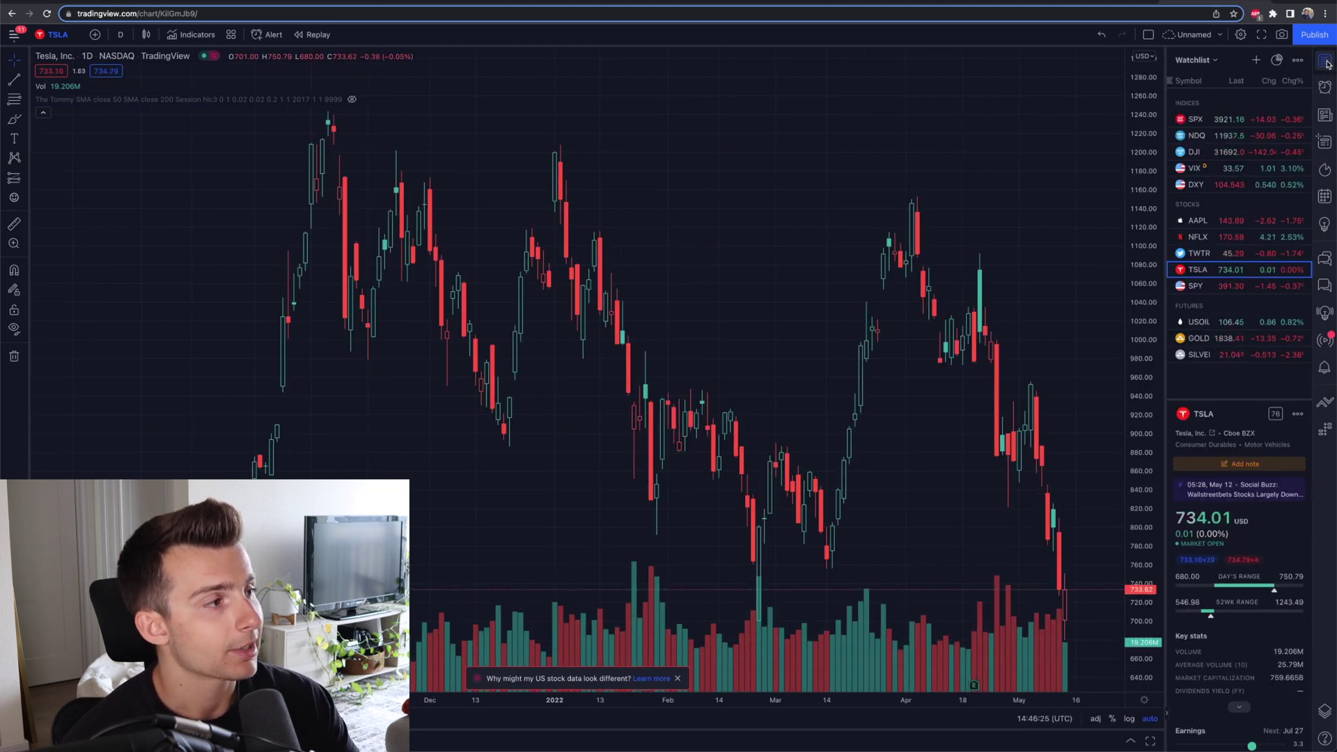
# Step: Review the available symbol lists and the watchlist's settings for sharing, renaming and column display
pyautogui.click(1209, 61)
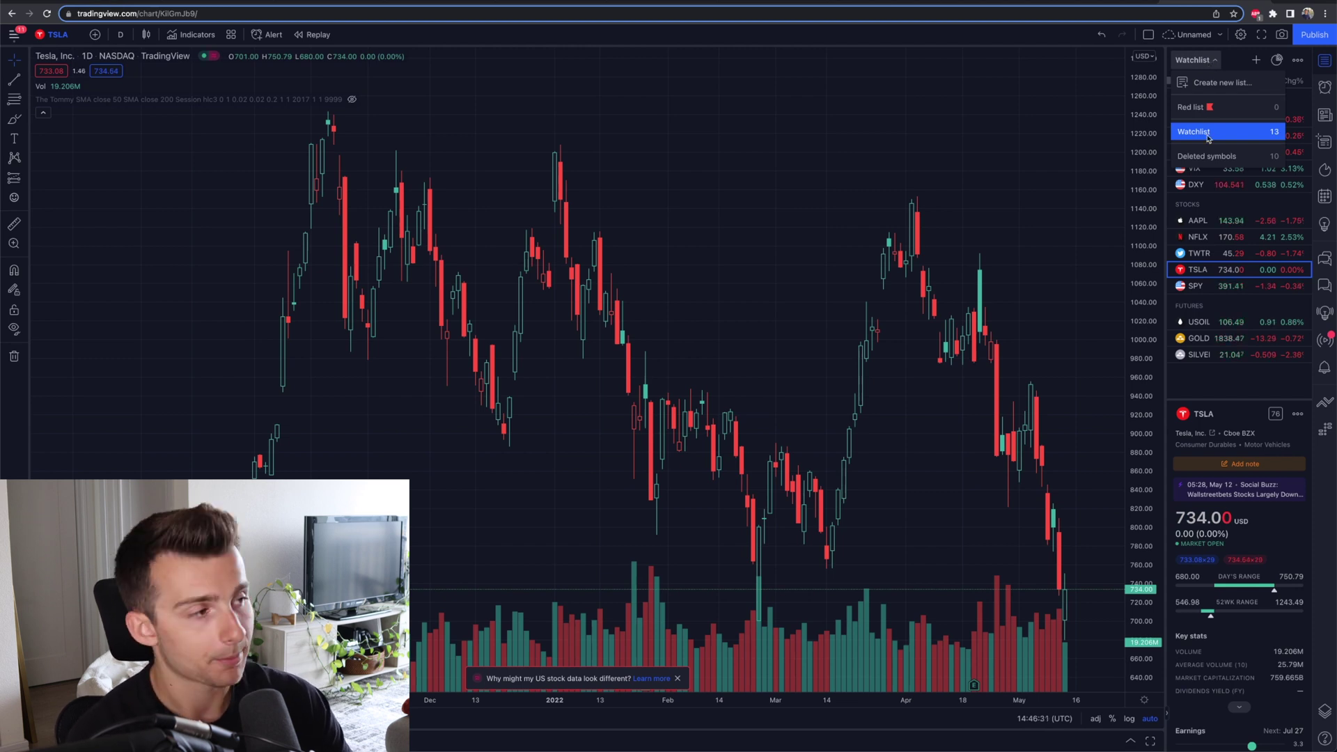
pyautogui.click(1213, 63)
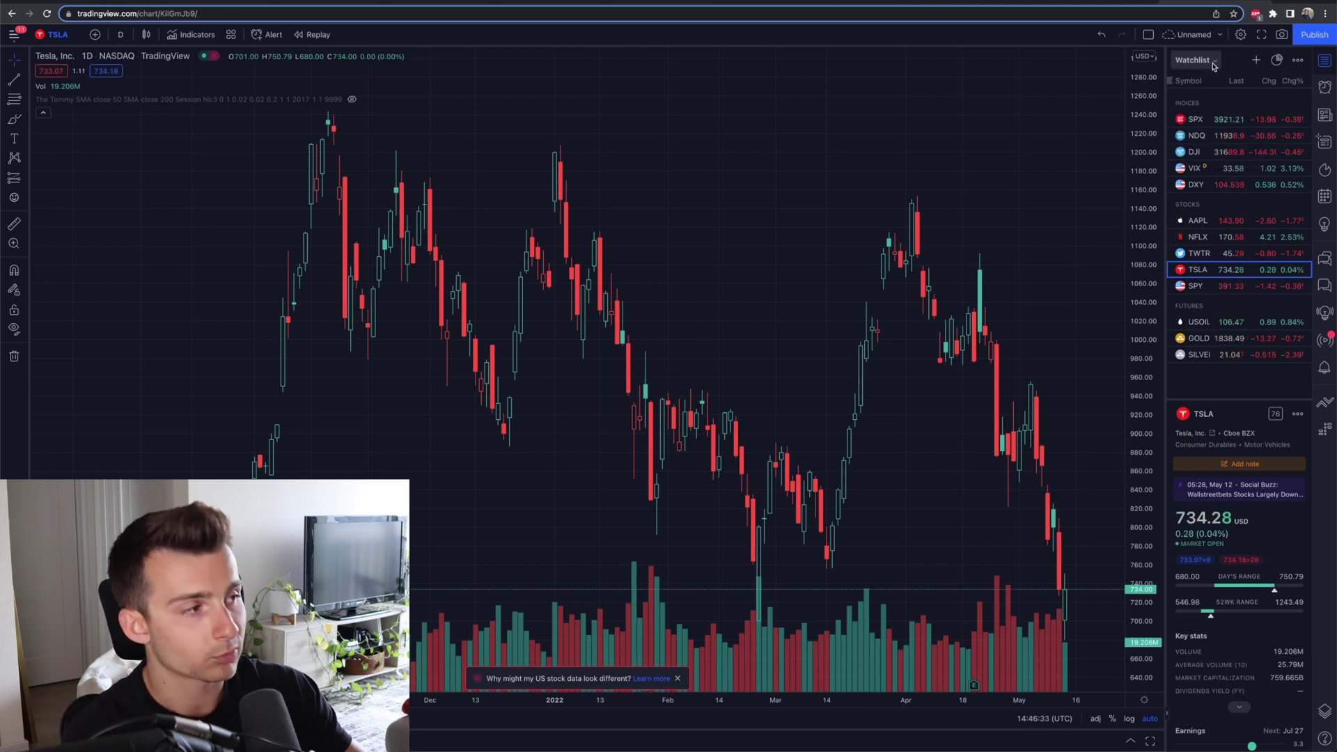
pyautogui.click(1213, 62)
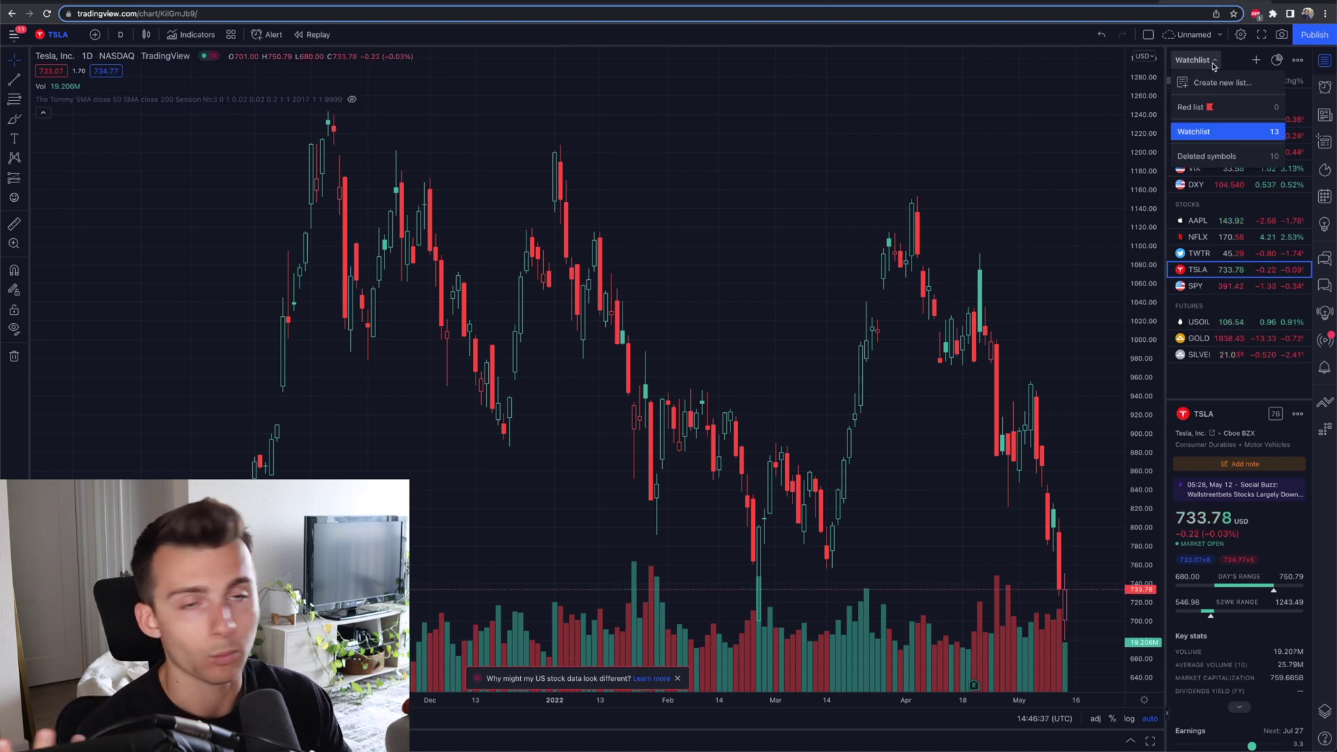
pyautogui.click(1234, 61)
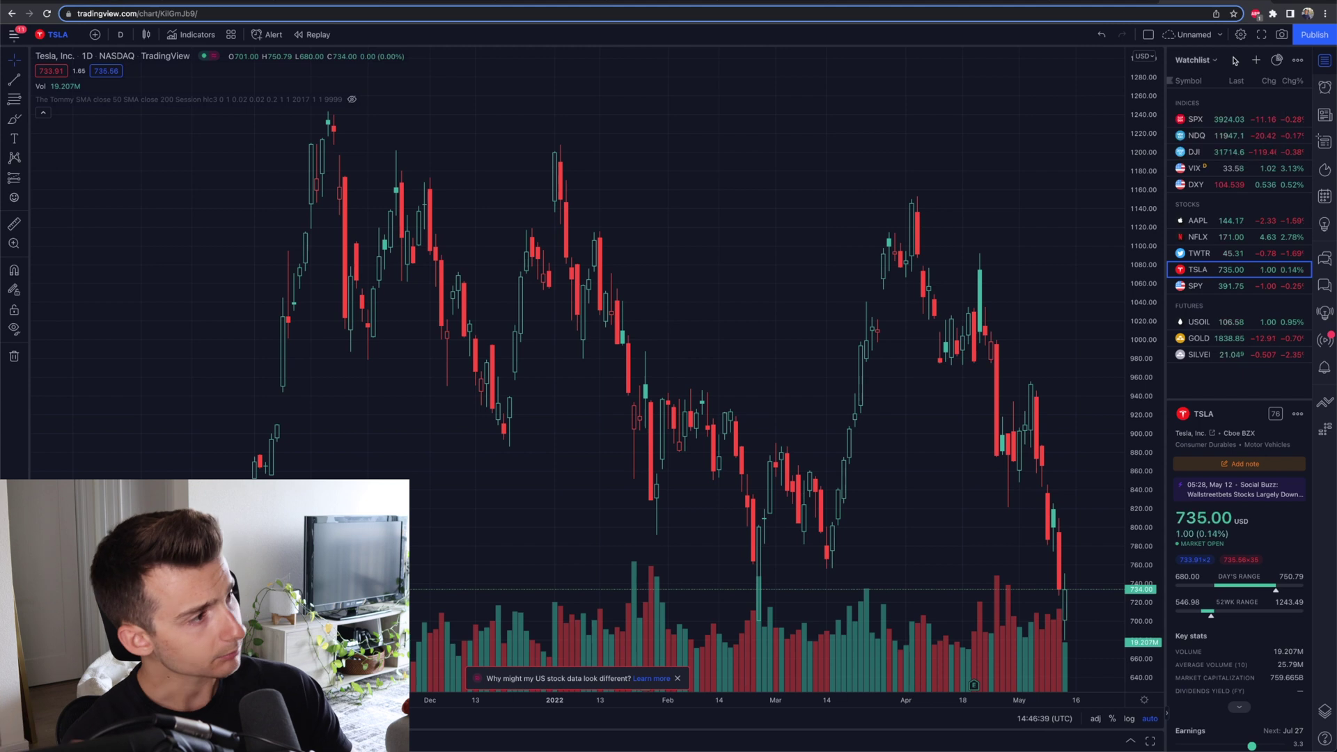
pyautogui.click(1296, 61)
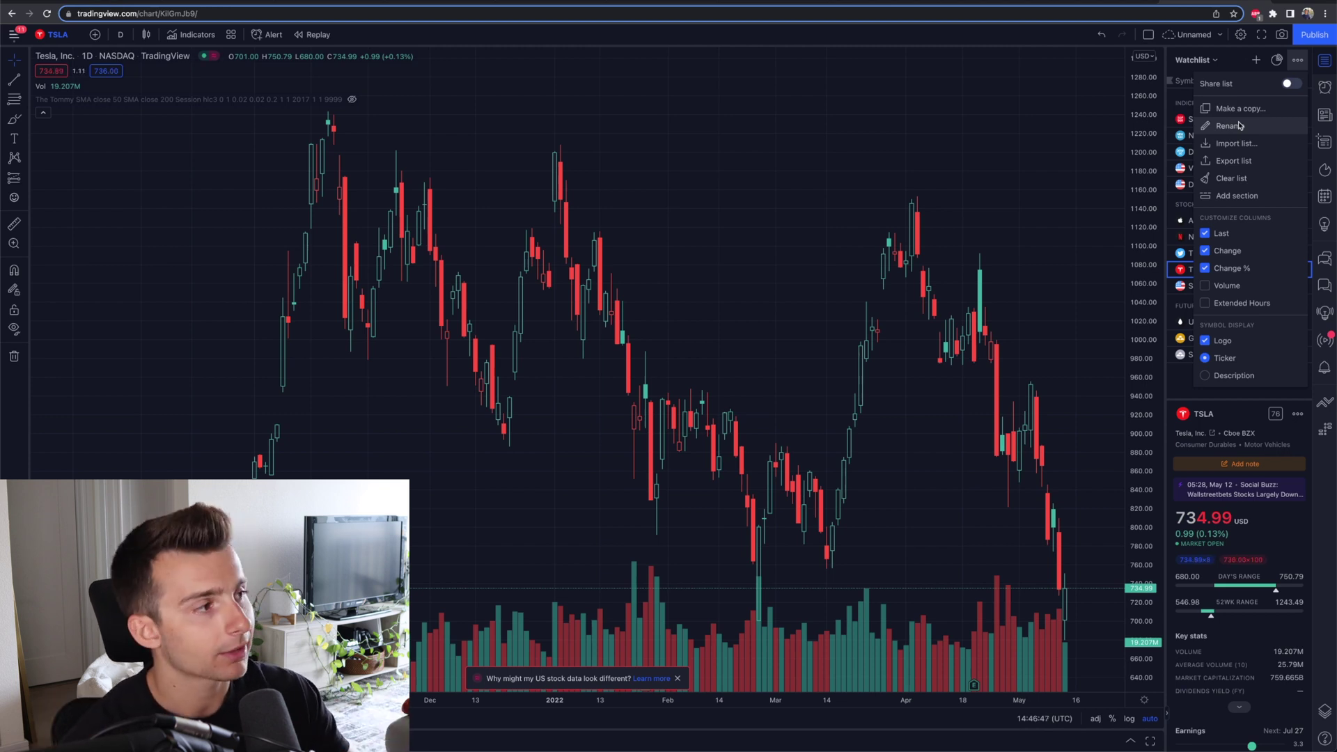
pyautogui.click(1231, 67)
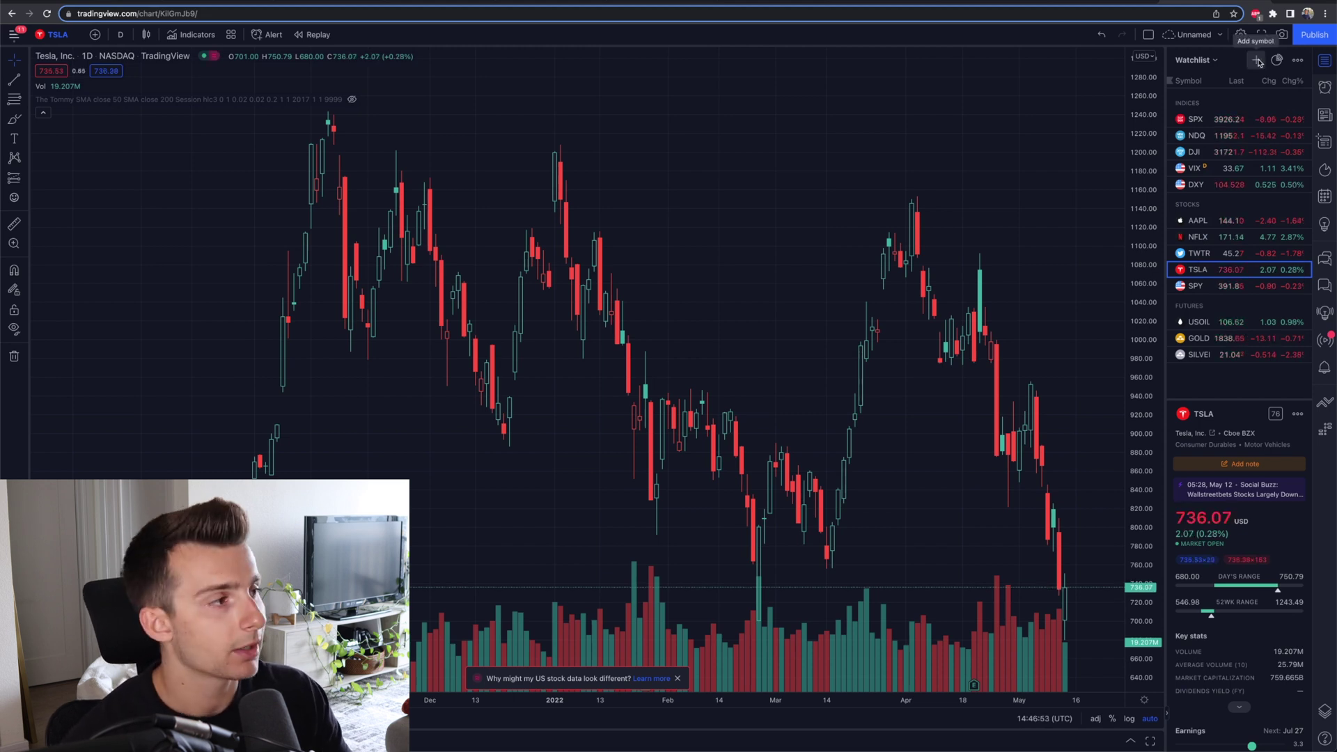
# Step: Search the symbols to add for "AA", remove Apple Inc. (AAPL) from the watchlist and add it back
pyautogui.click(1257, 61)
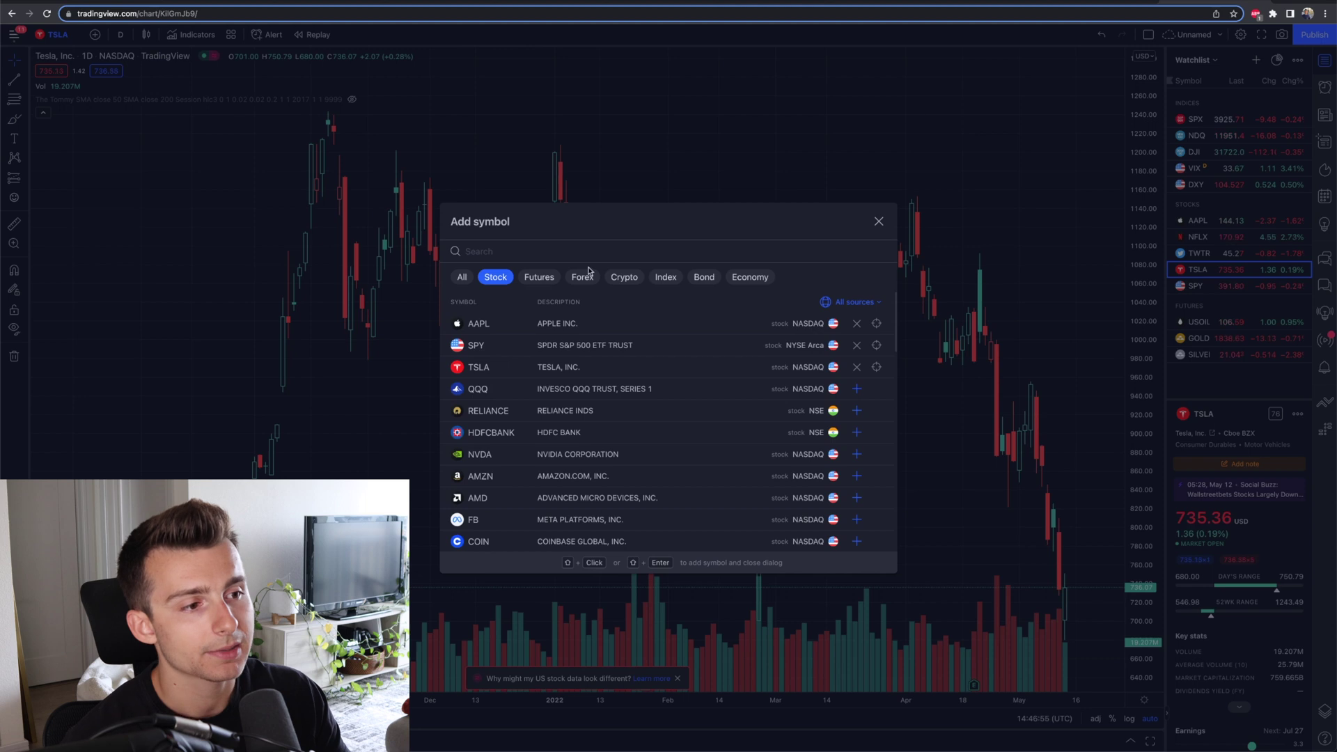
pyautogui.write('AA')
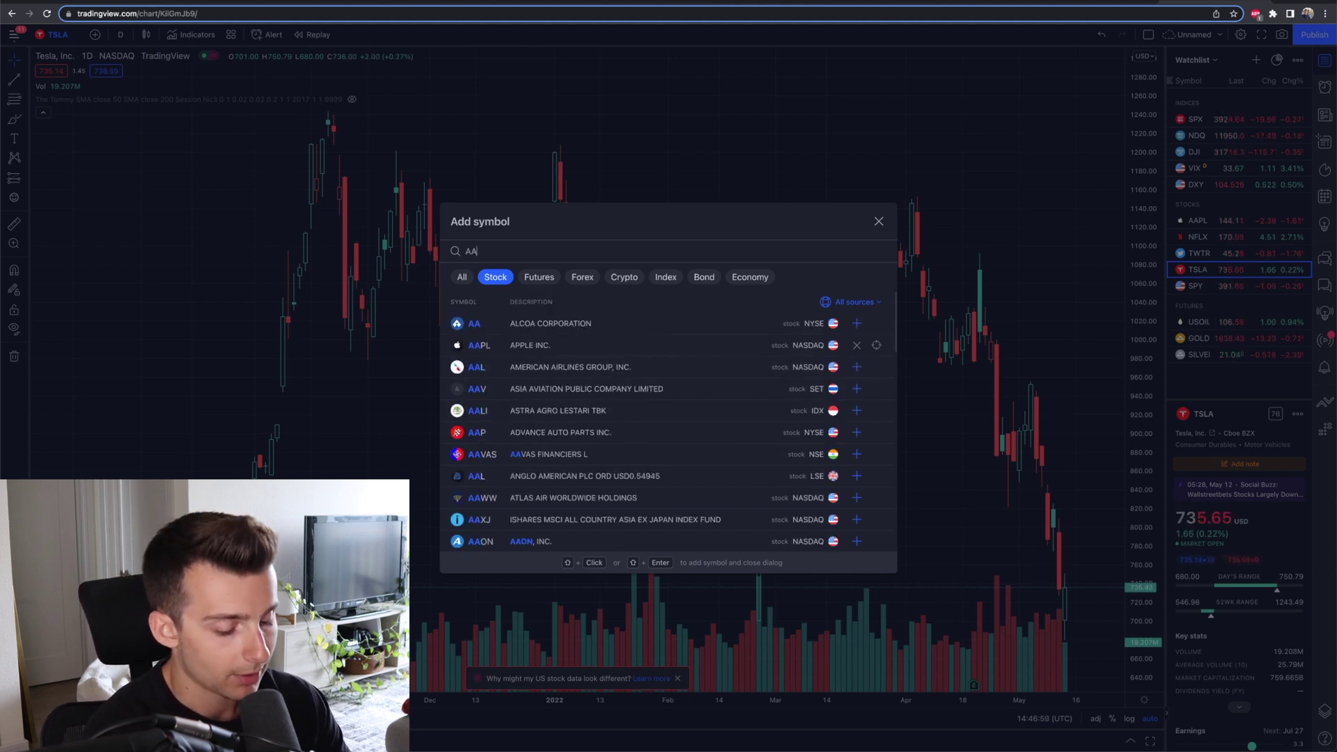
pyautogui.click(857, 345)
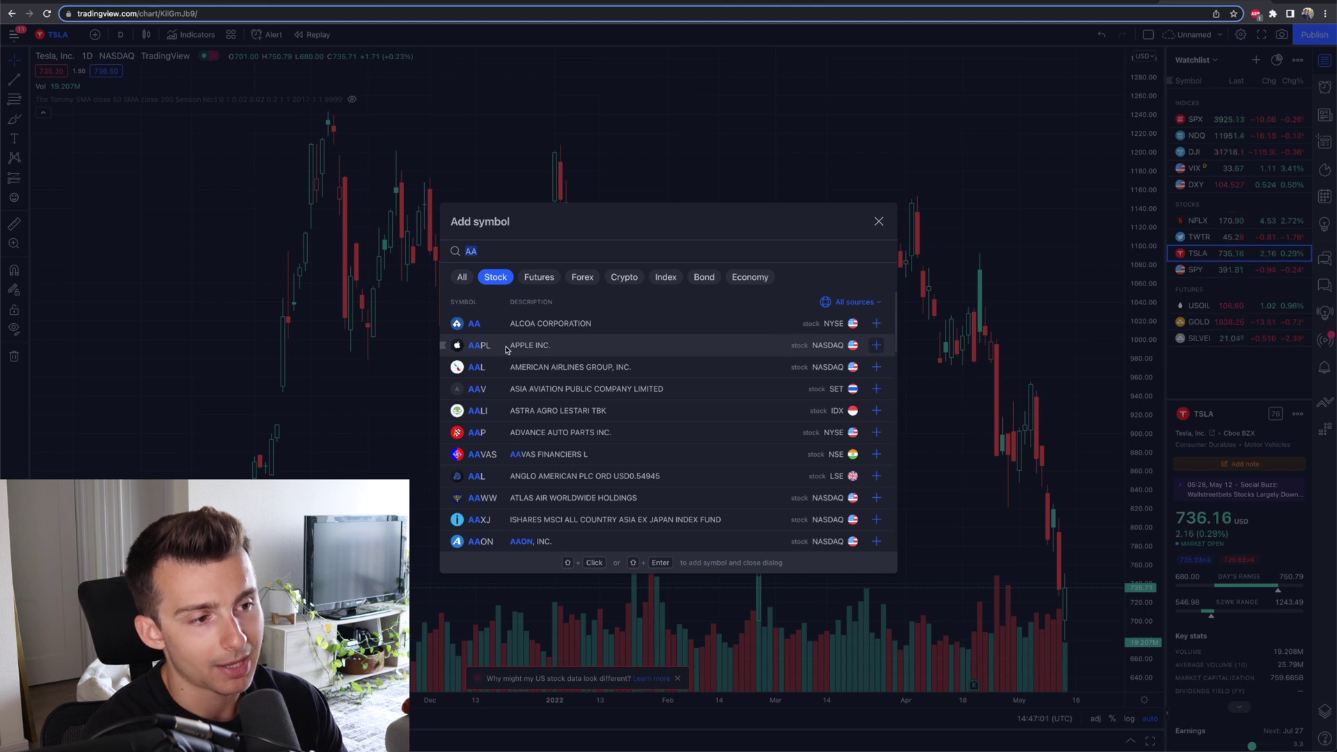
pyautogui.click(876, 345)
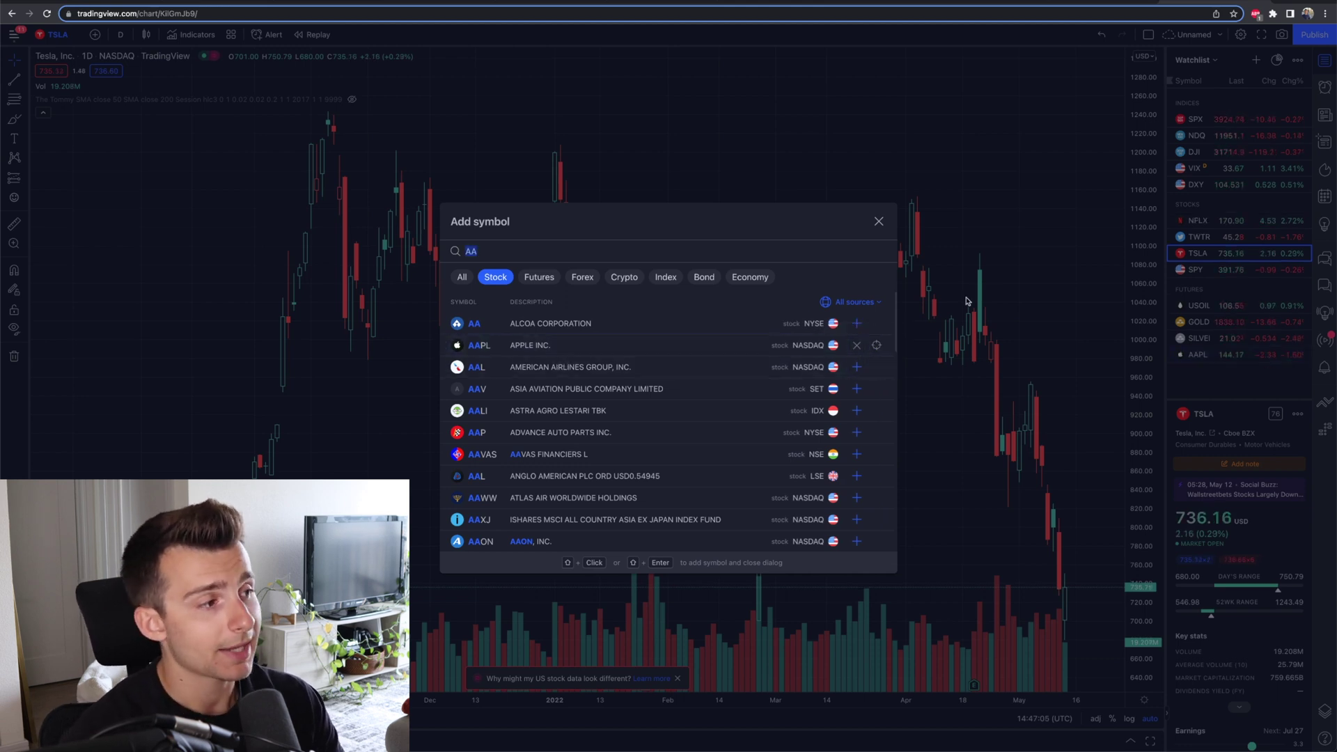
pyautogui.click(879, 223)
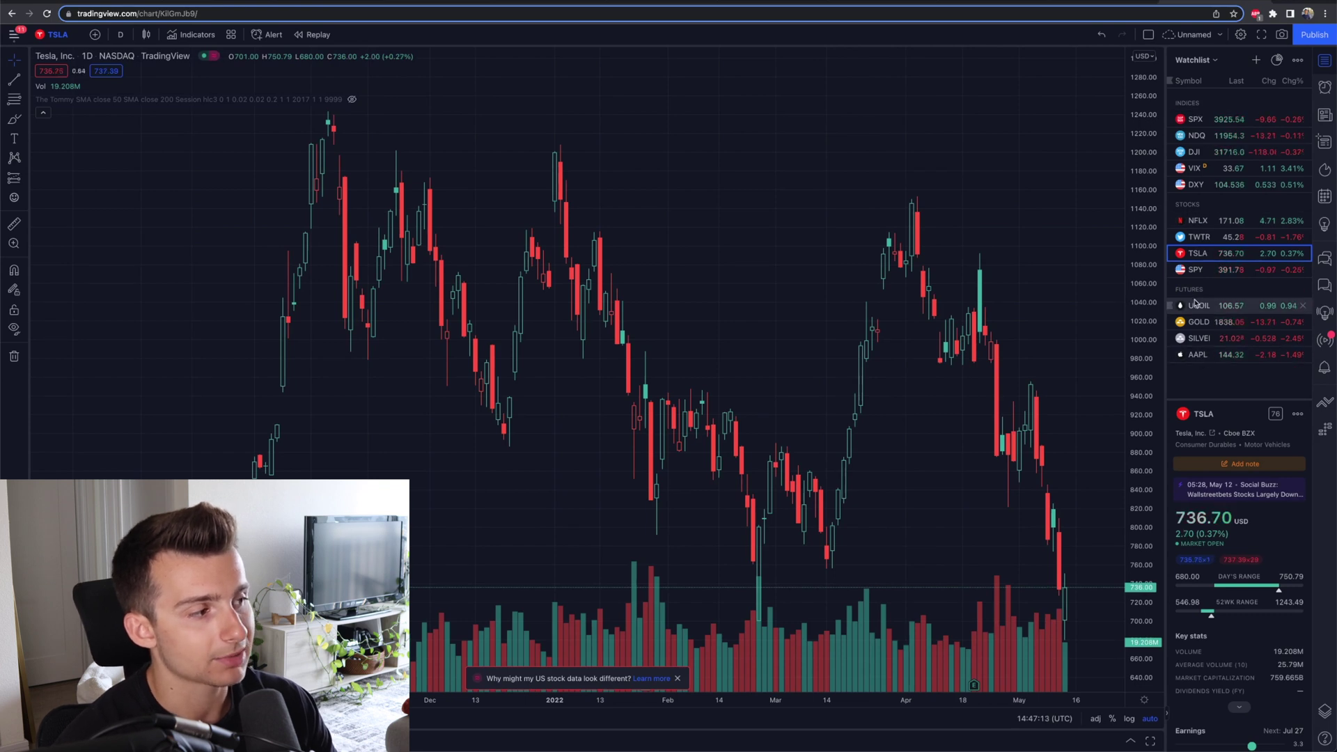
# Step: Move AAPL from the end of the watchlist into the Stocks section, directly below TSLA
pyautogui.moveTo(1205, 357); pyautogui.dragTo(1193, 266)
pyautogui.moveTo(1195, 265); pyautogui.dragTo(1198, 272)
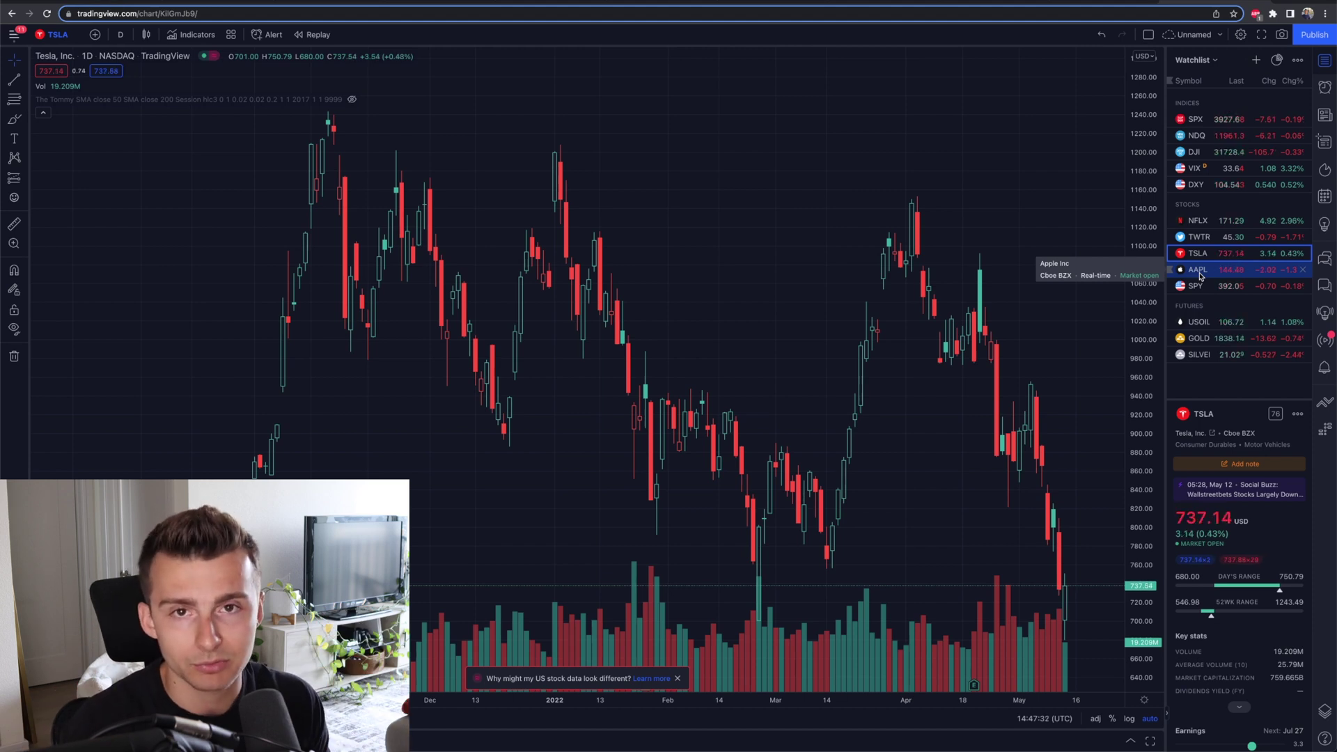
# Step: Create a new symbol list named "Large Caps"
pyautogui.click(1203, 61)
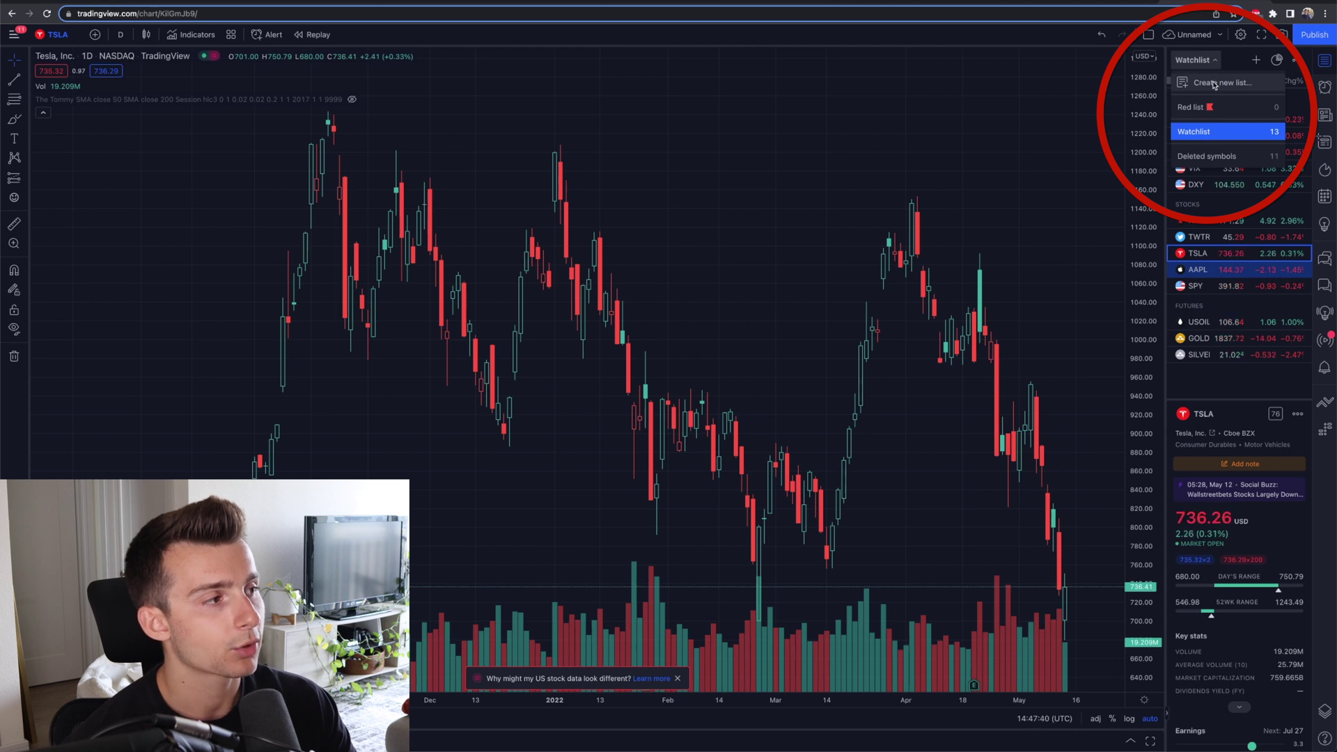
pyautogui.click(1214, 84)
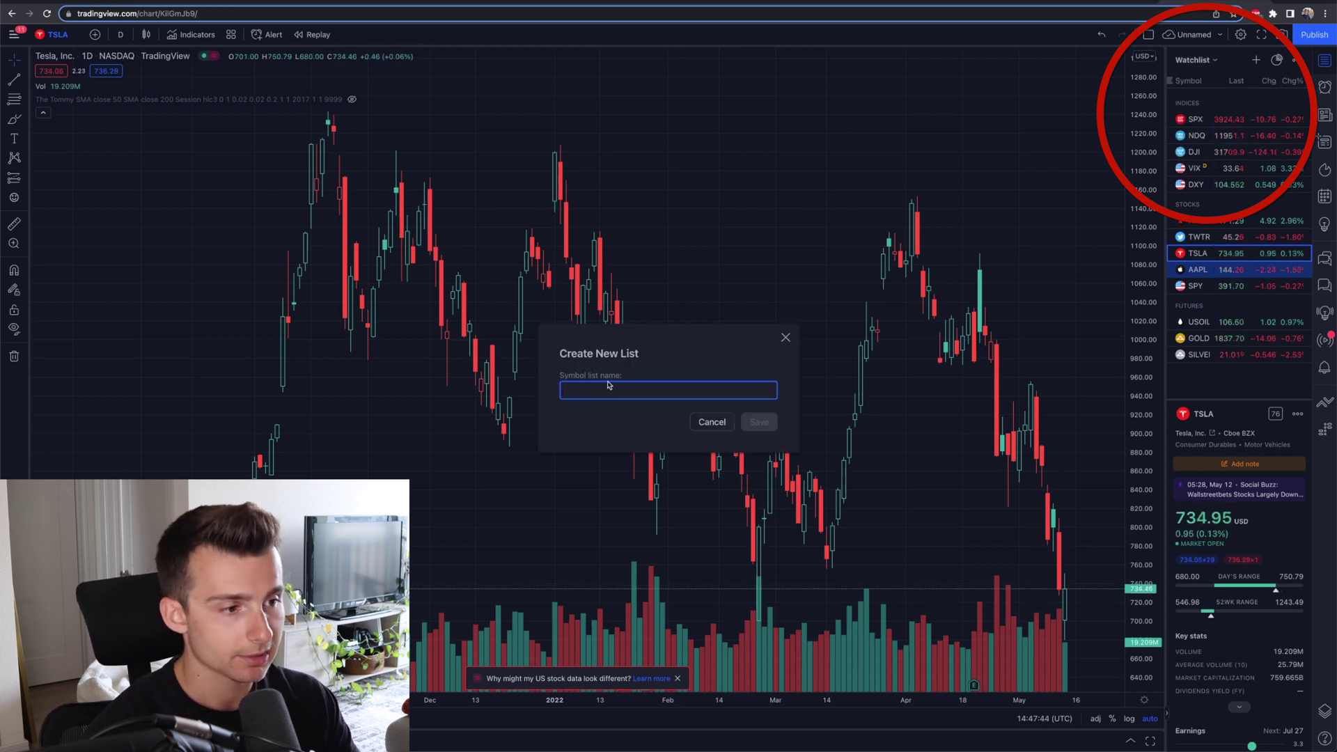
pyautogui.write('Large')
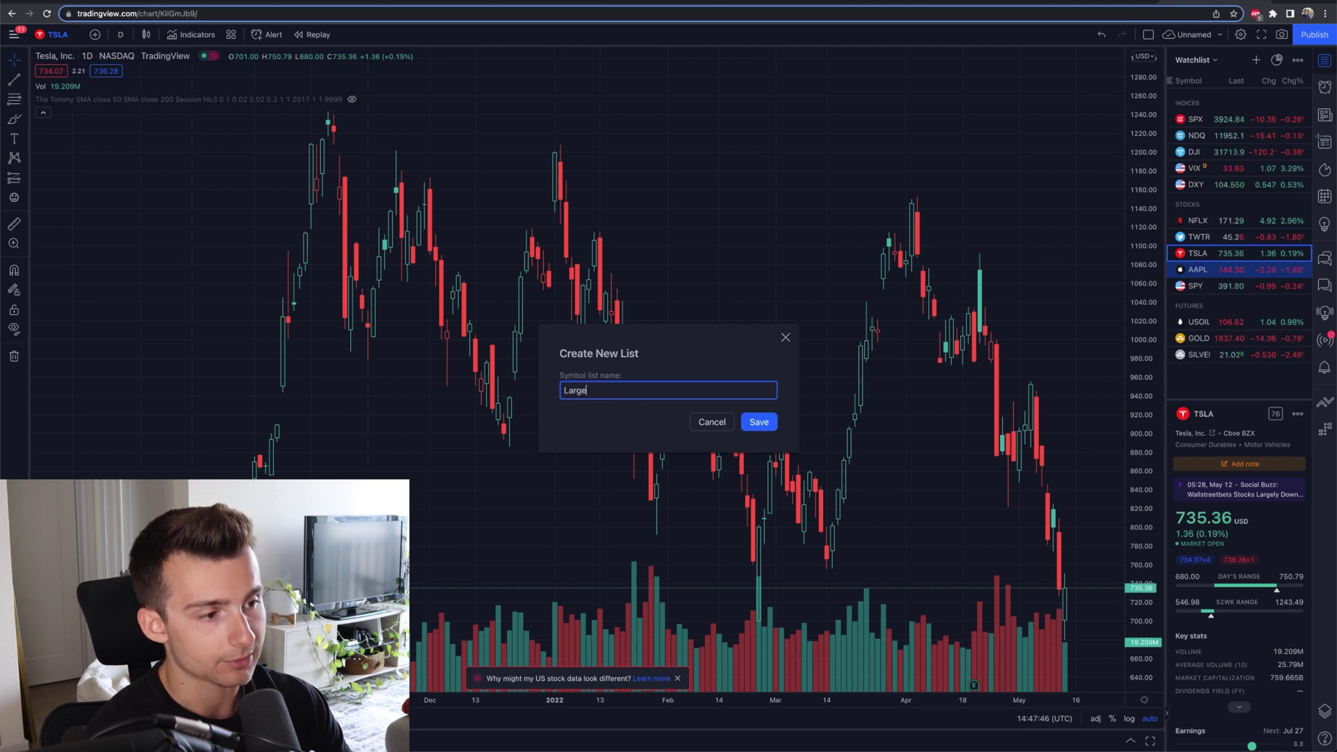
pyautogui.write(' Caps')
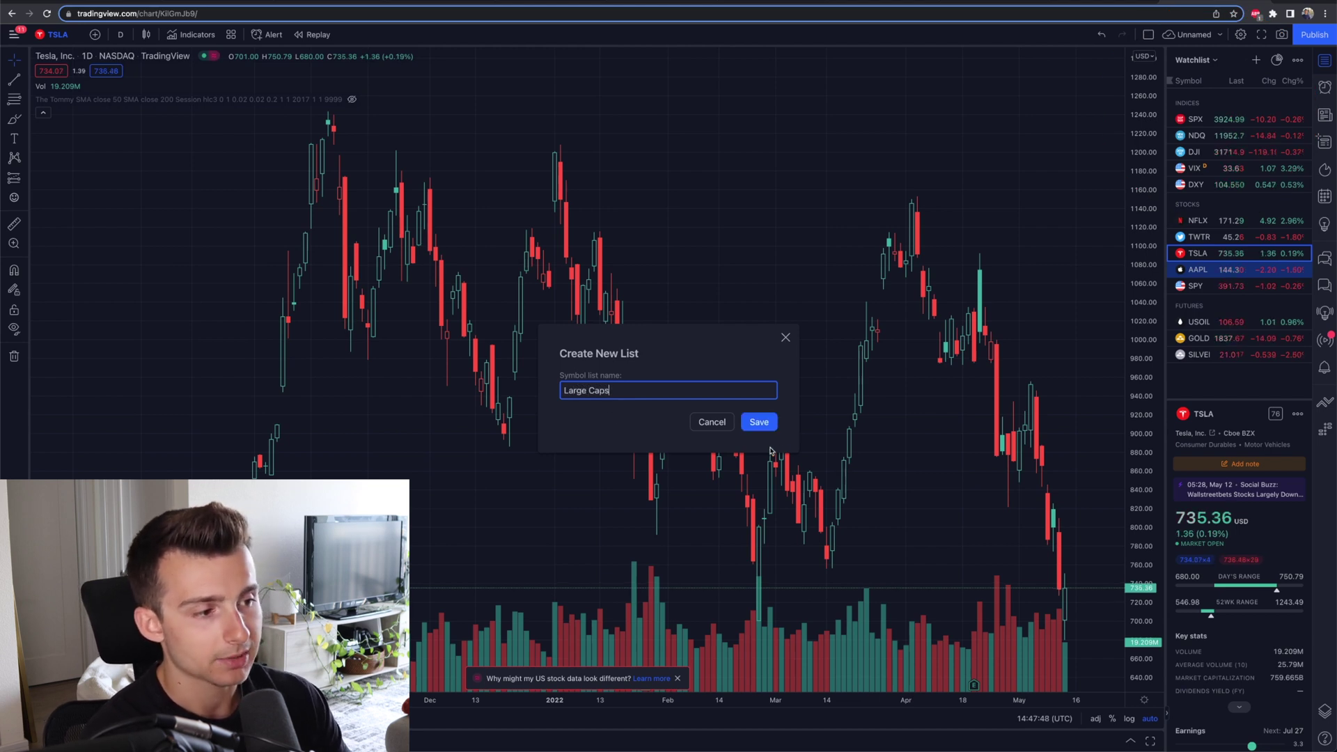
pyautogui.click(758, 422)
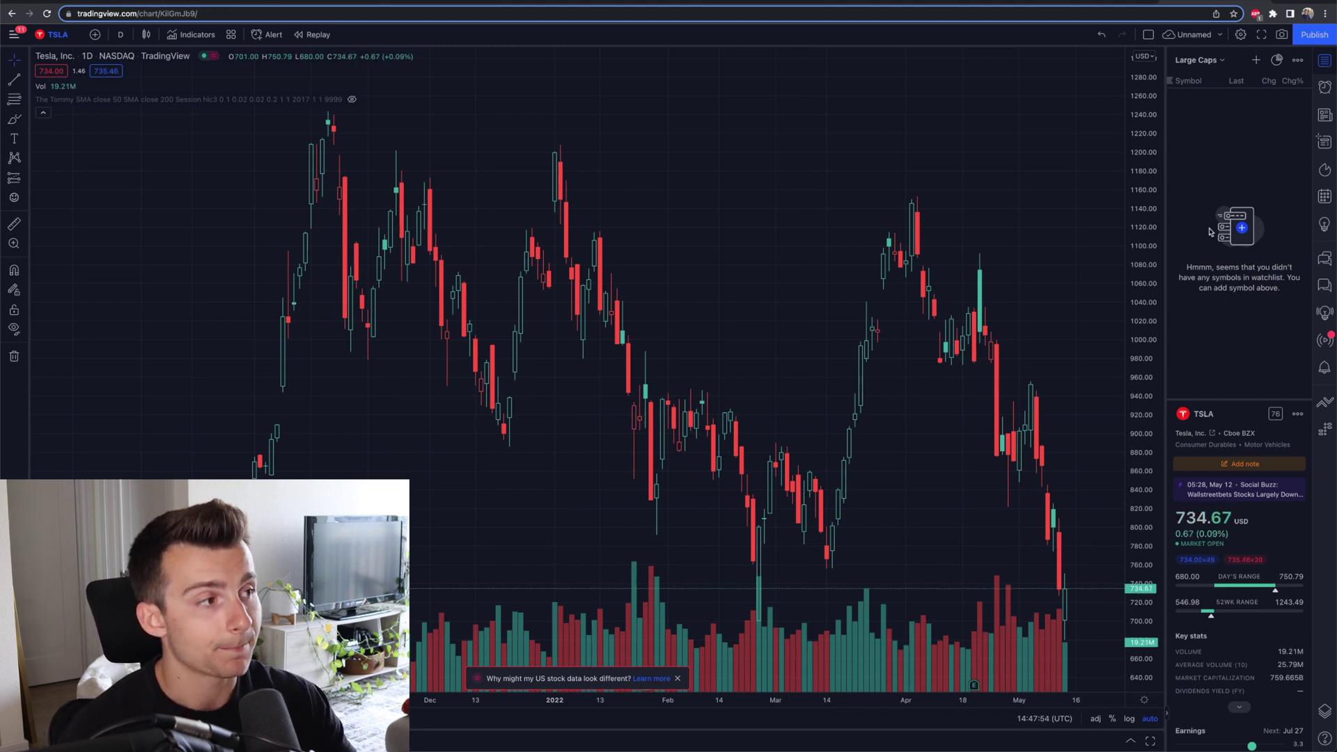
# Step: Switch to the list named Watchlist and return to the Large Caps list
pyautogui.click(1224, 61)
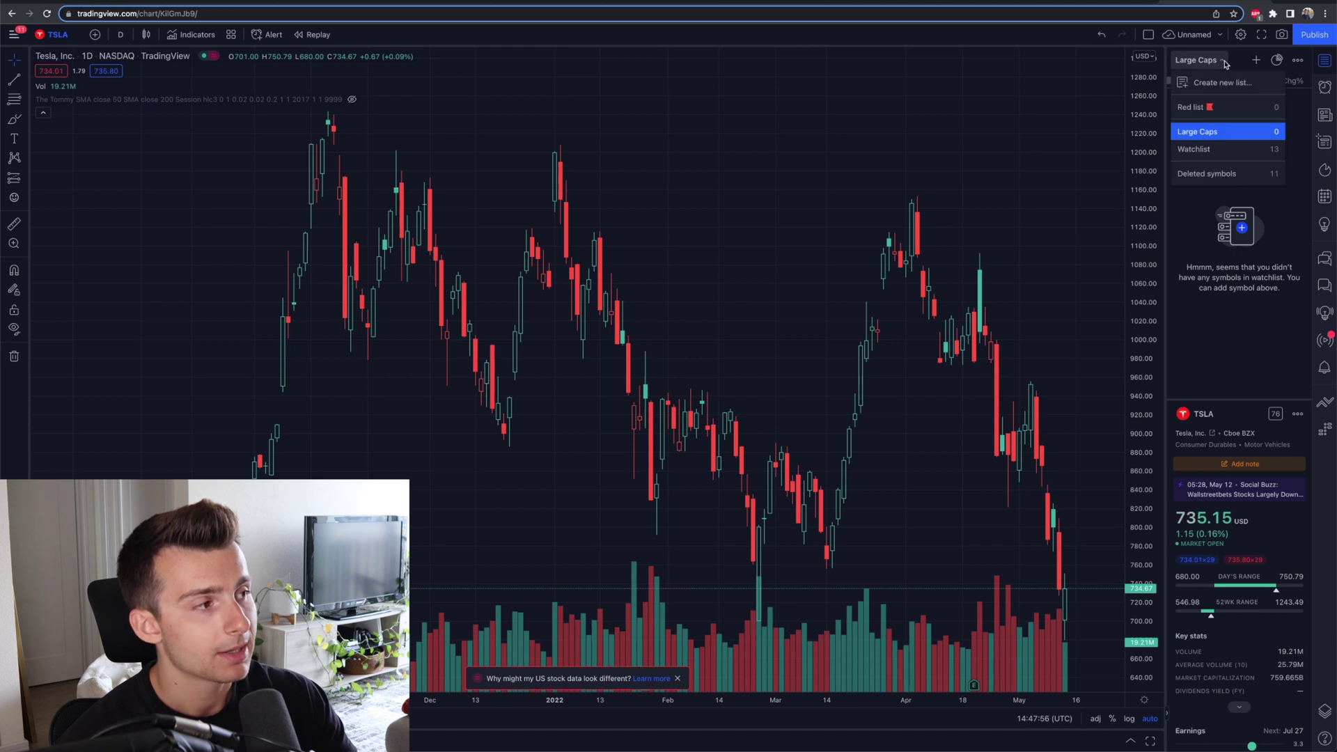
pyautogui.click(1233, 150)
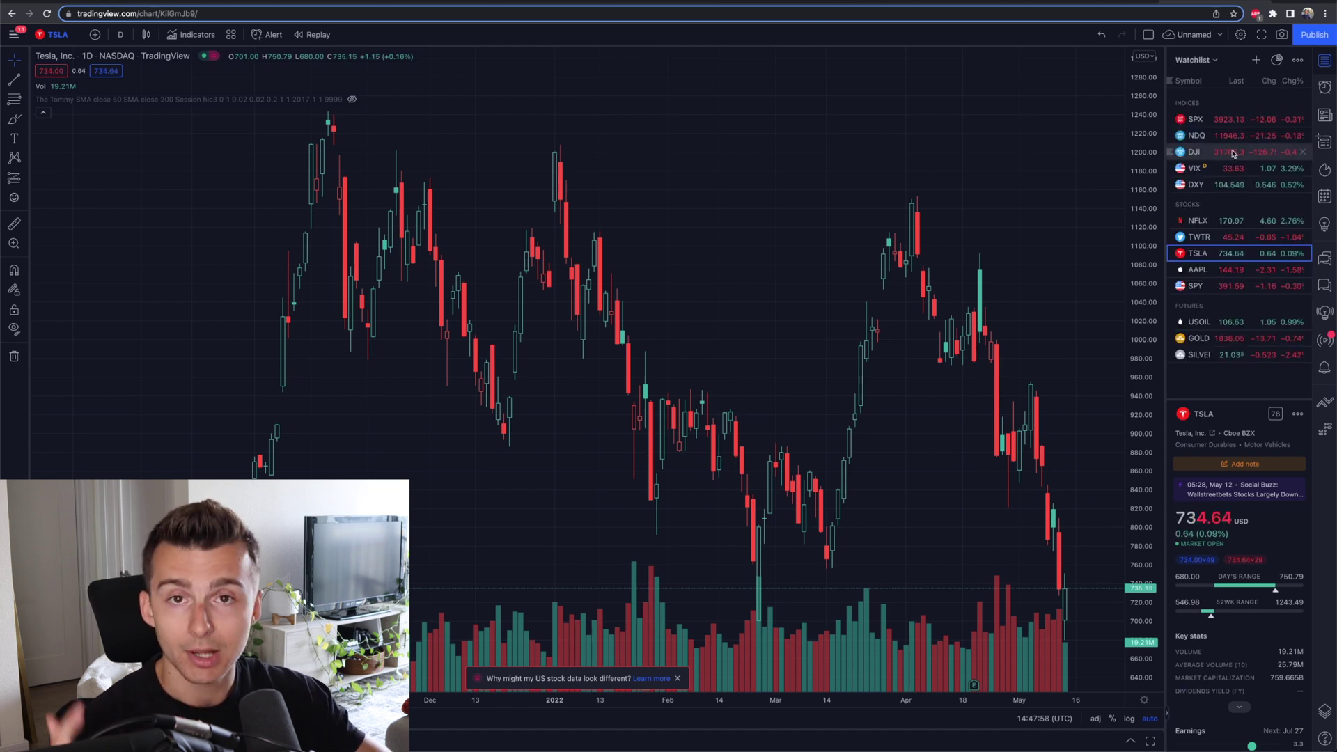
pyautogui.click(1216, 63)
pyautogui.click(1207, 130)
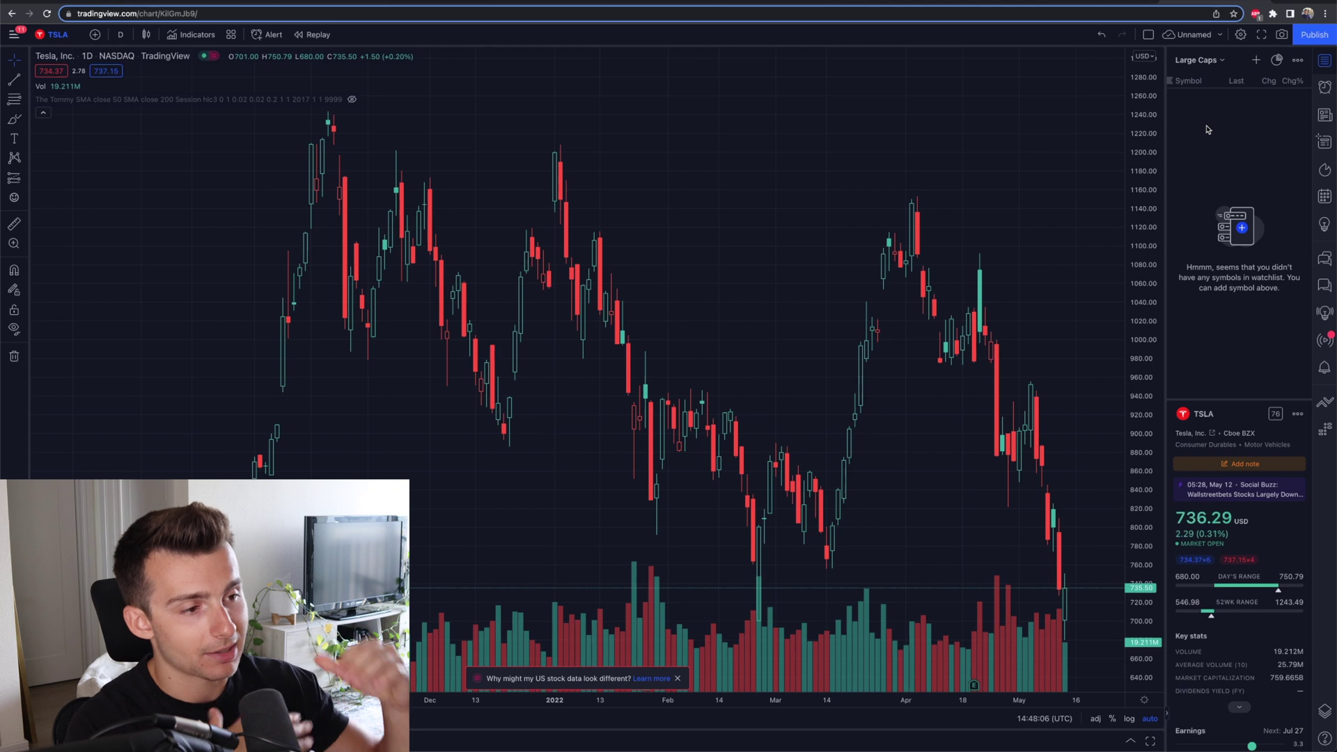
# Step: Add the NASDAQ stocks AAPL, TSLA, NVDA, AMZN and AMD to the Large Caps list
pyautogui.click(1254, 66)
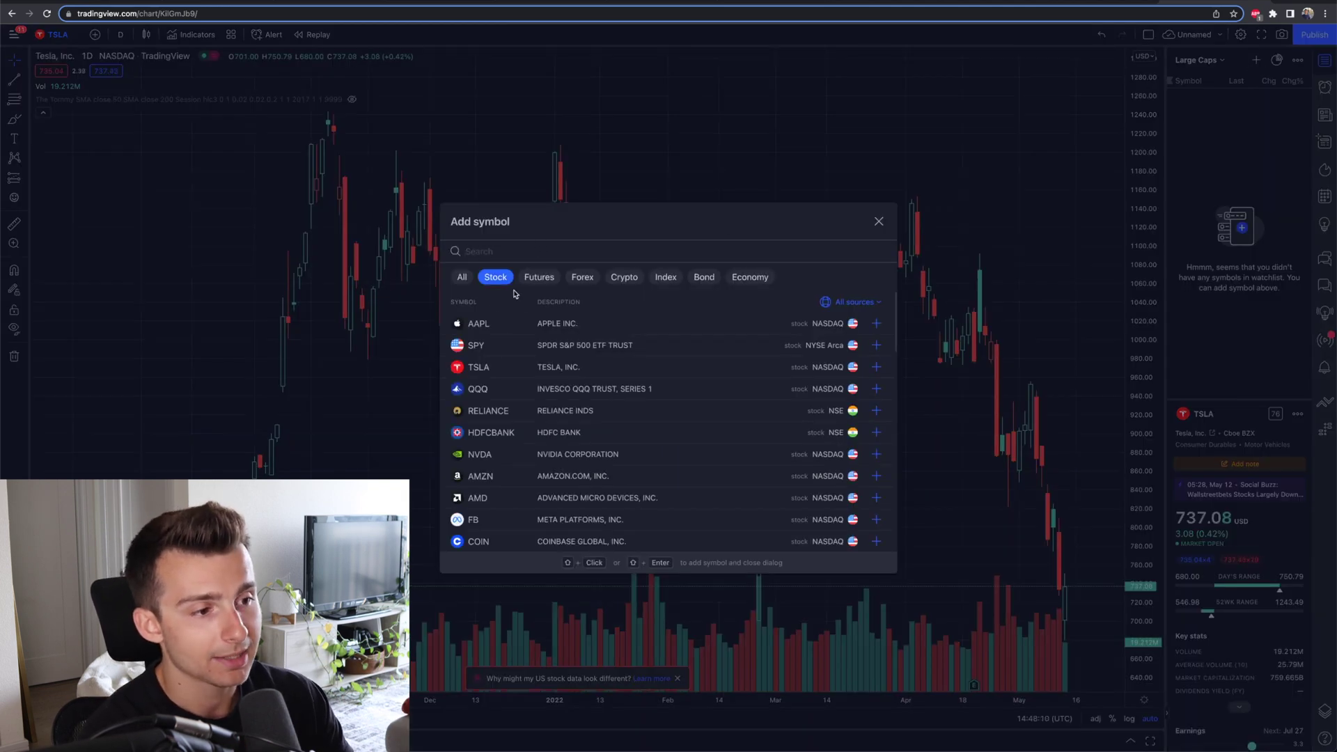
pyautogui.click(877, 324)
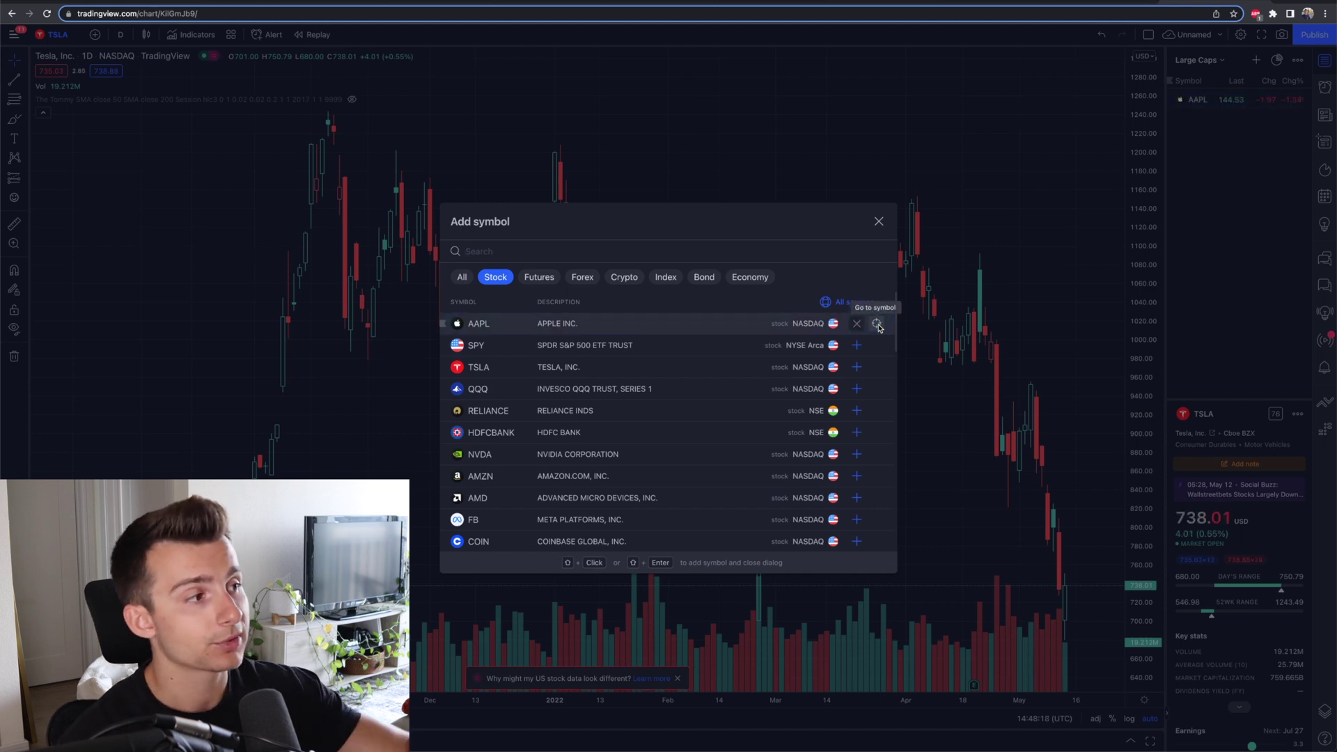
pyautogui.click(1097, 264)
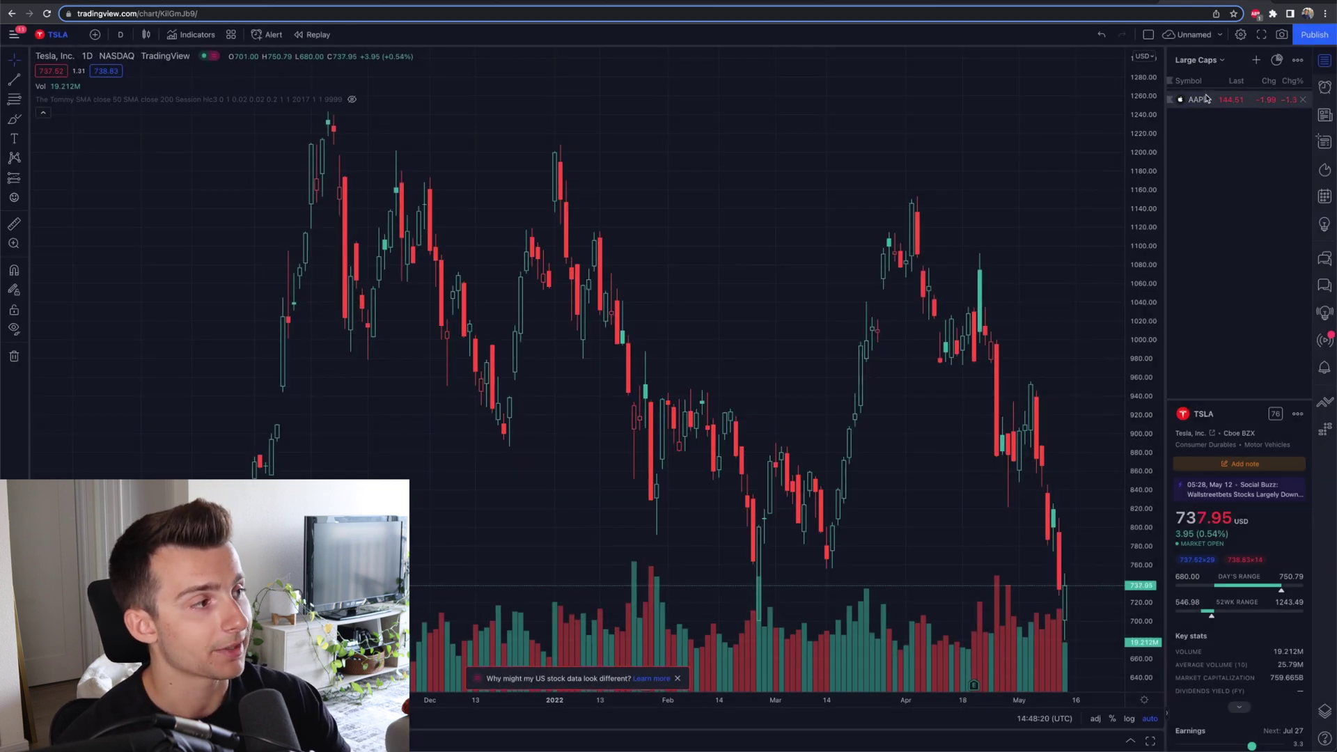
pyautogui.click(1256, 60)
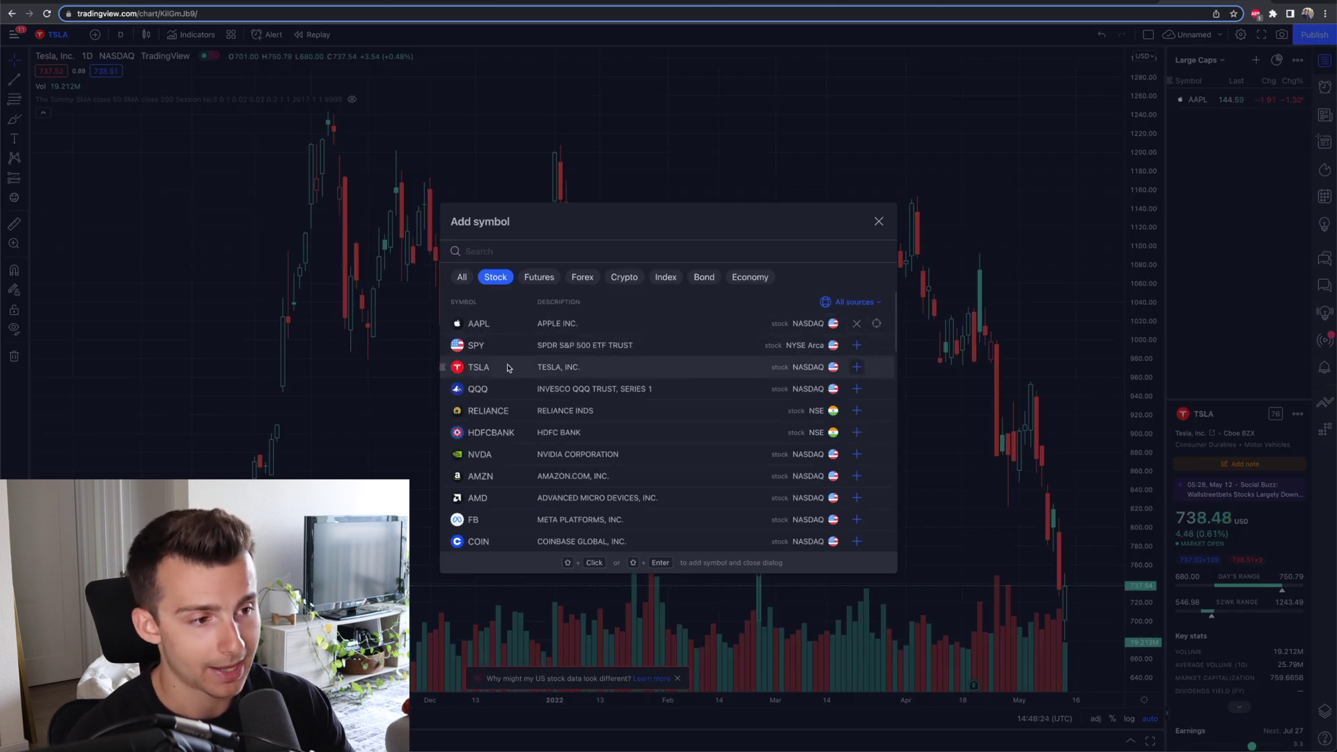
pyautogui.click(861, 367)
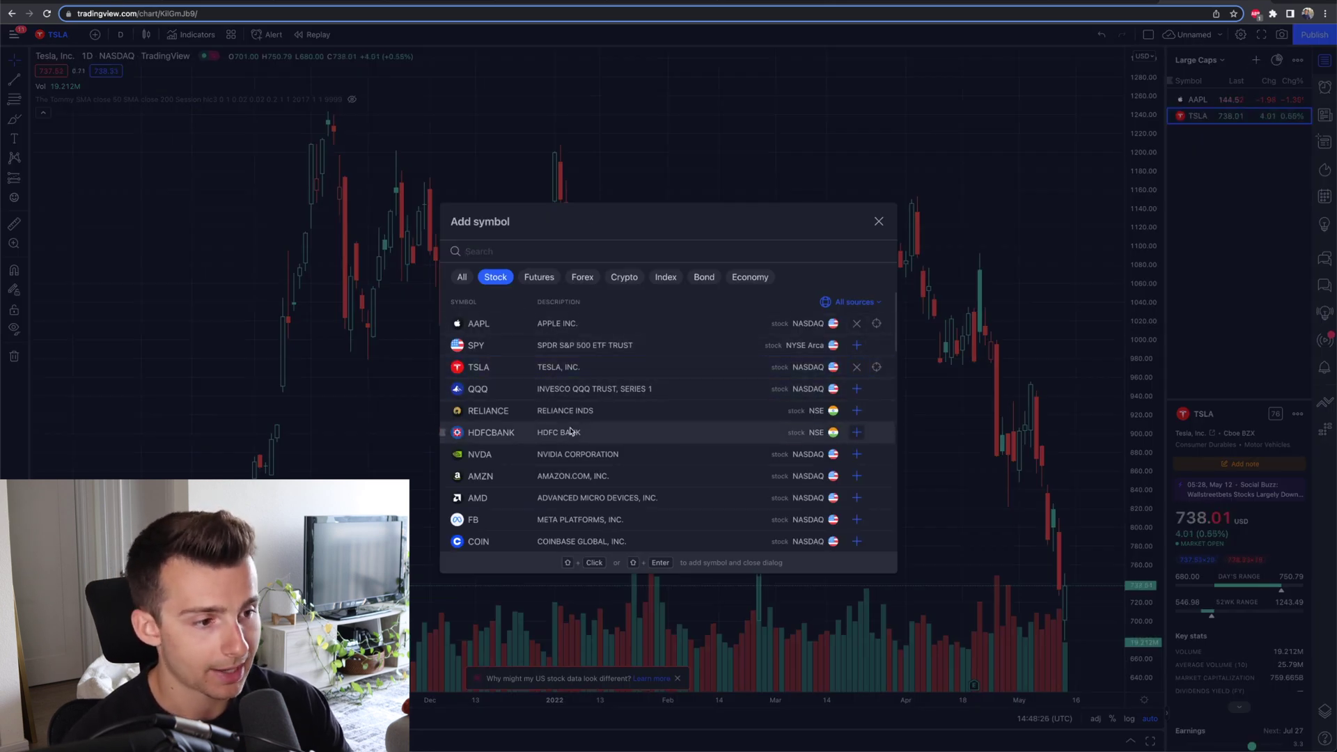
pyautogui.click(857, 454)
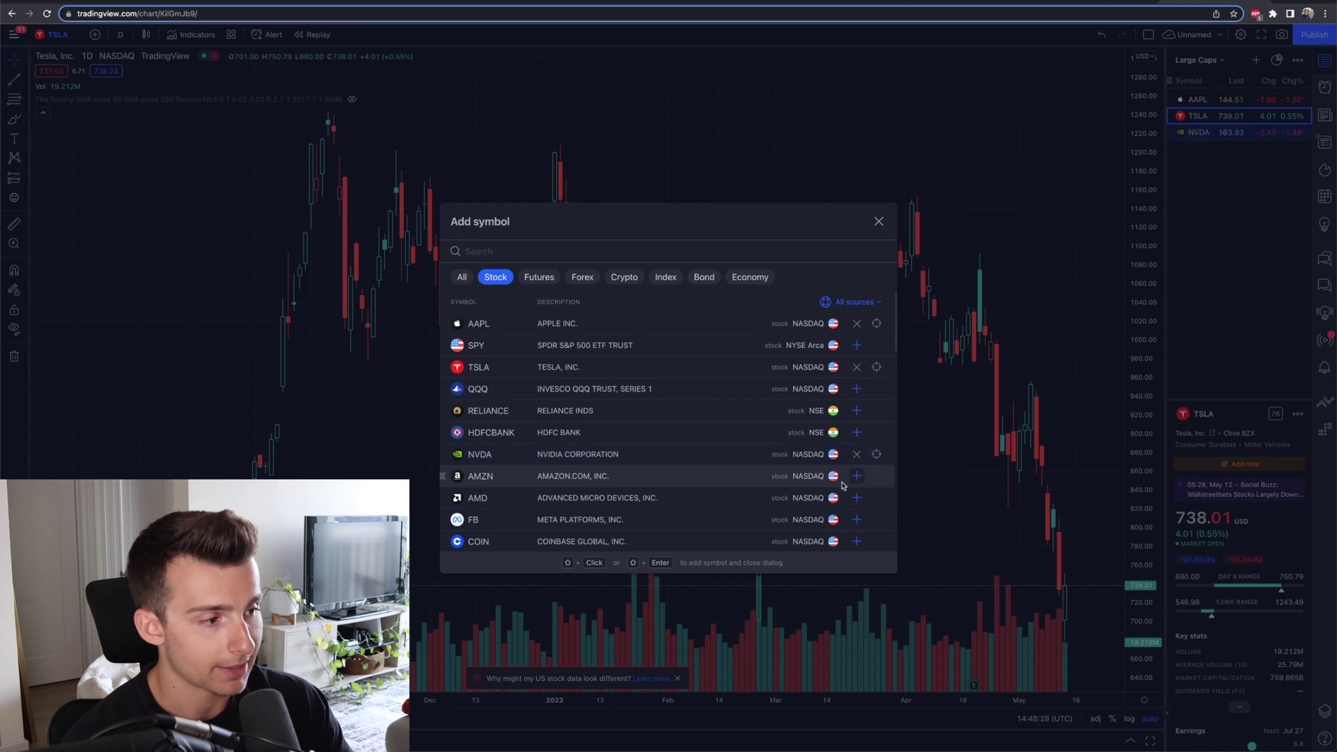
pyautogui.click(856, 476)
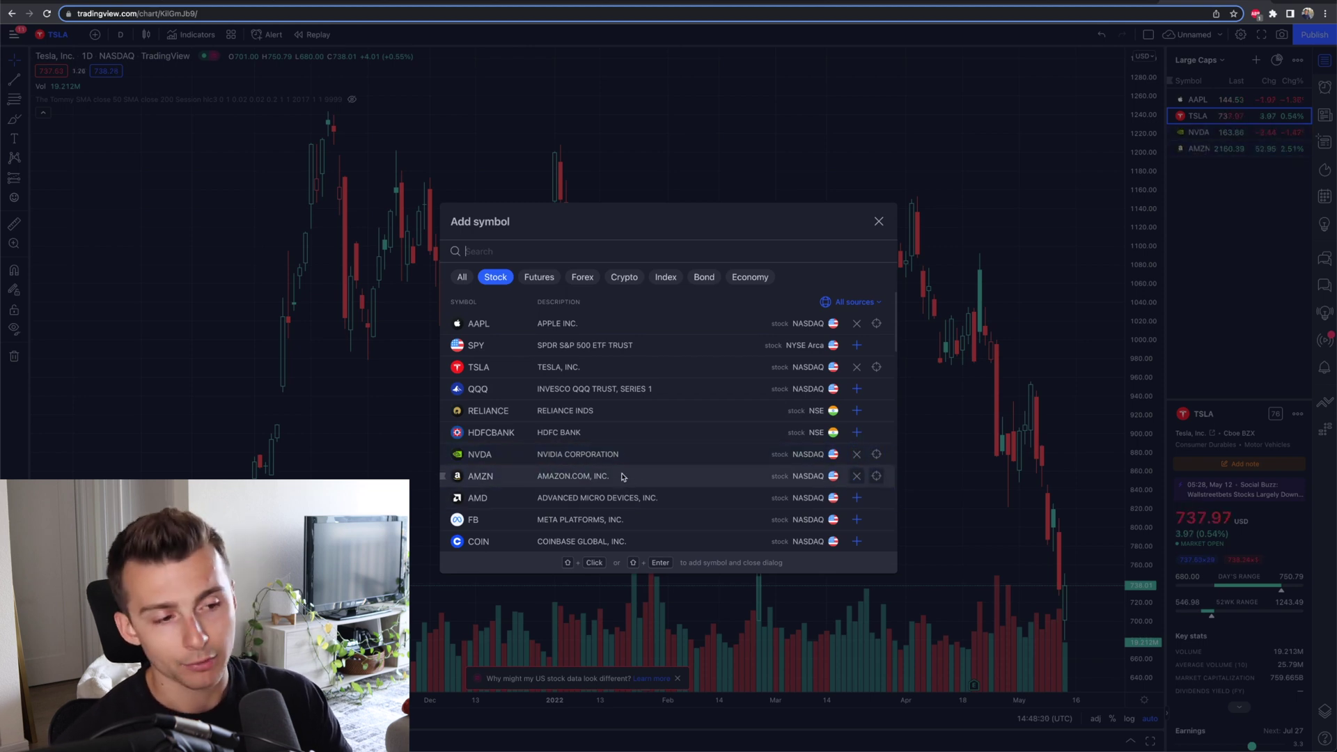
pyautogui.click(858, 498)
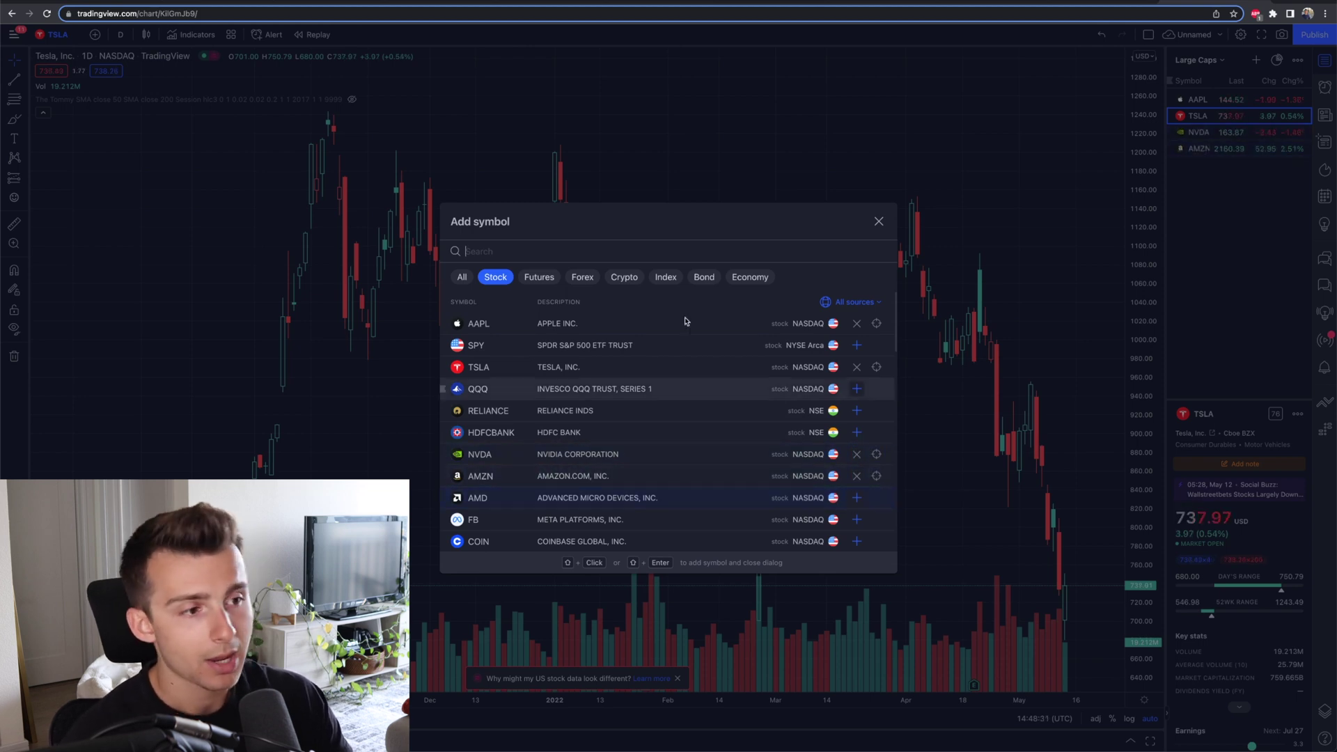
# Step: Look through the symbols offered in the All and Bond categories, and close the symbol search without adding any
pyautogui.click(514, 248)
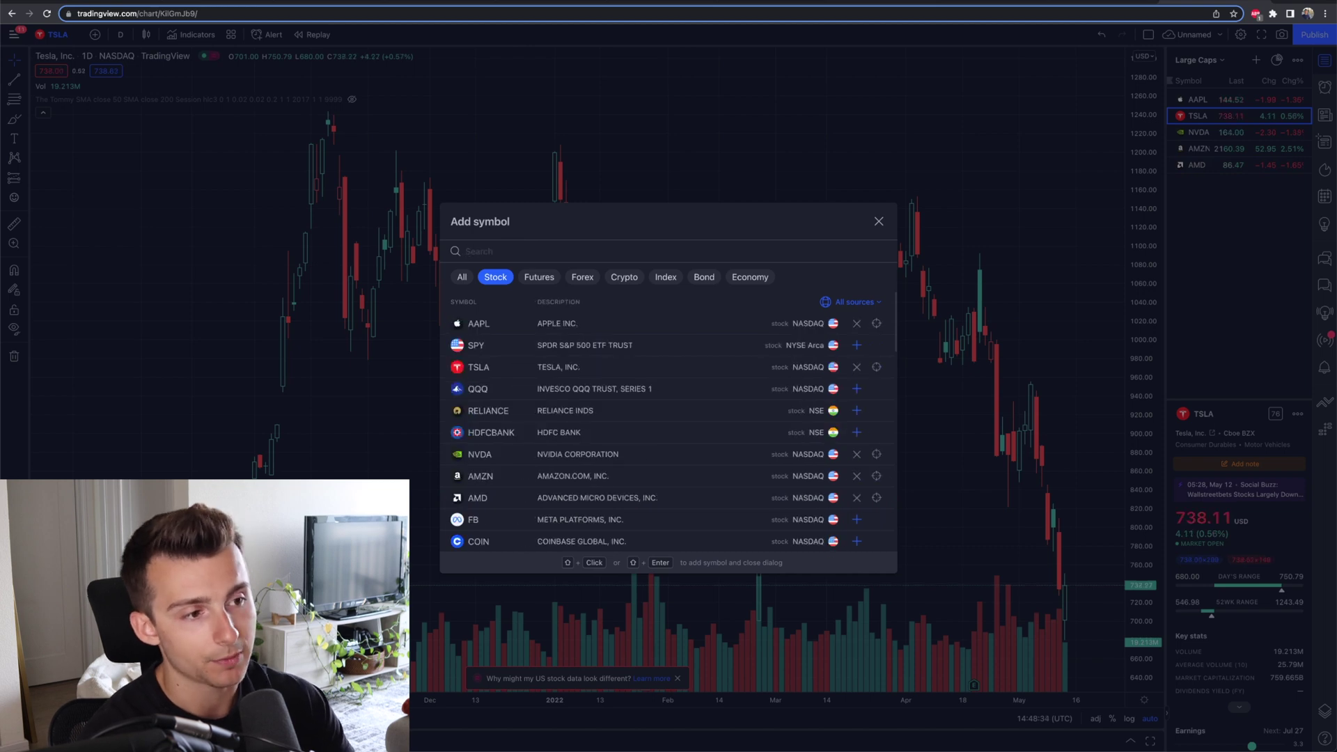
pyautogui.click(461, 277)
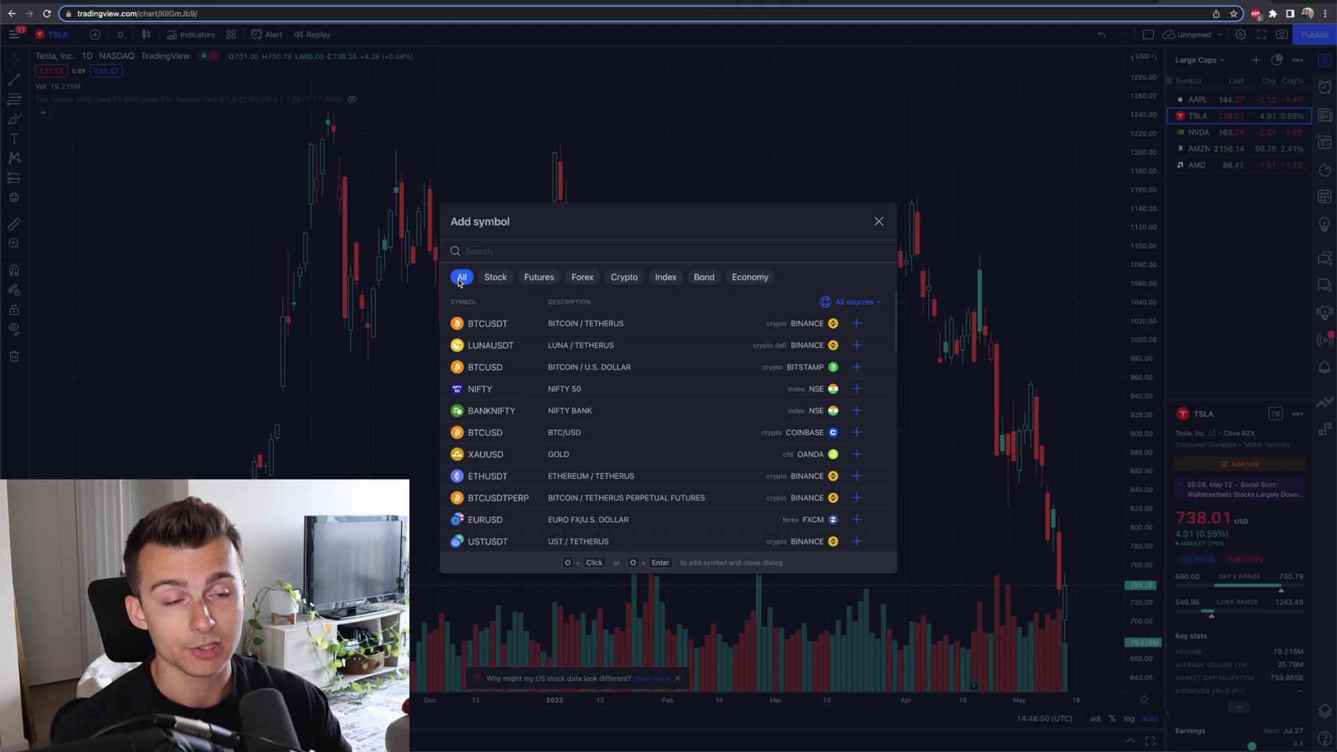
pyautogui.click(705, 278)
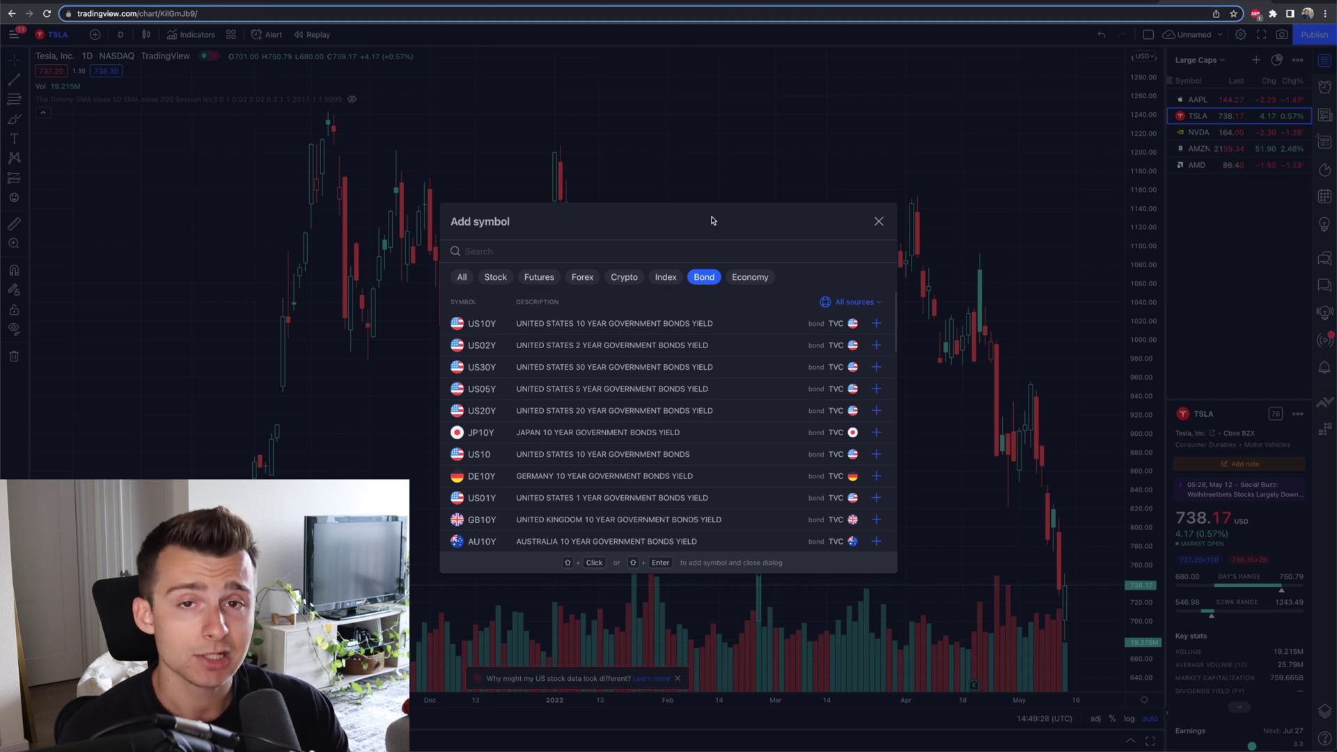
pyautogui.press('Escape')
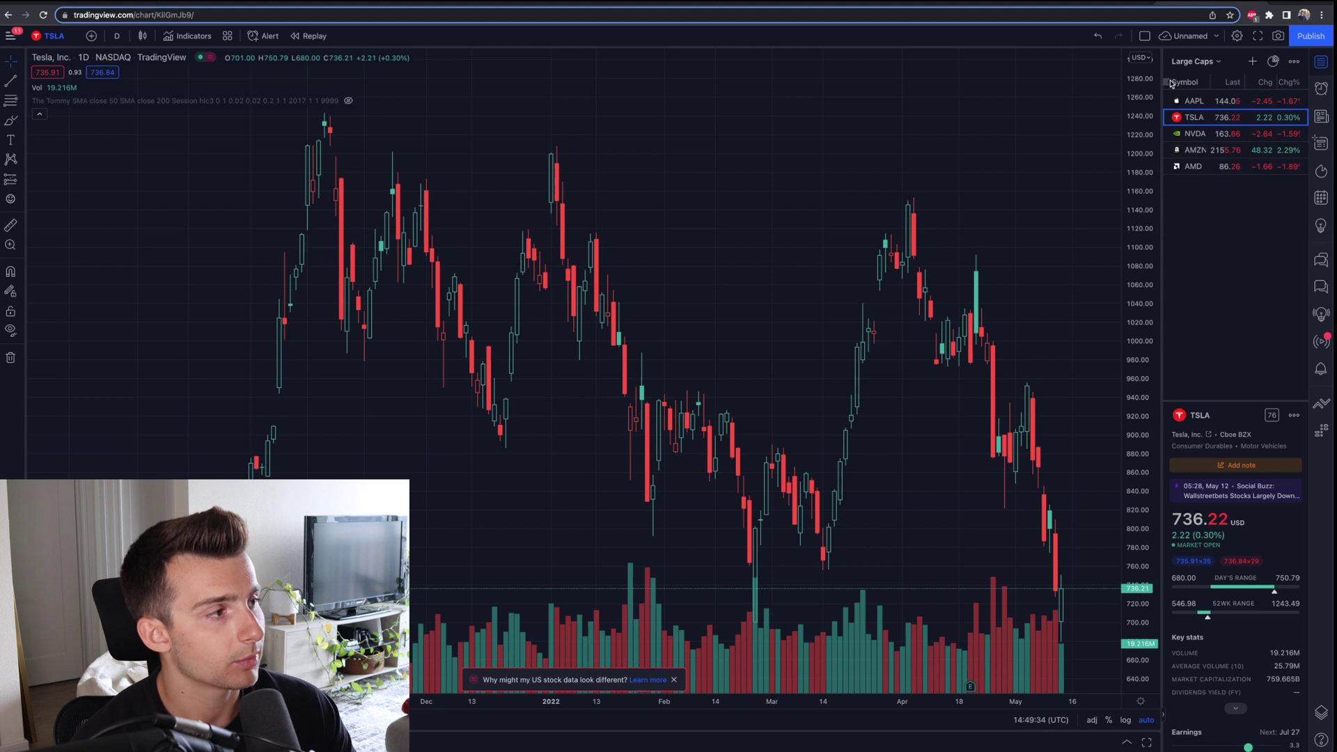
# Step: Add a section named TEST to the Large Caps list and place it between NVDA and AMZN
pyautogui.click(1292, 63)
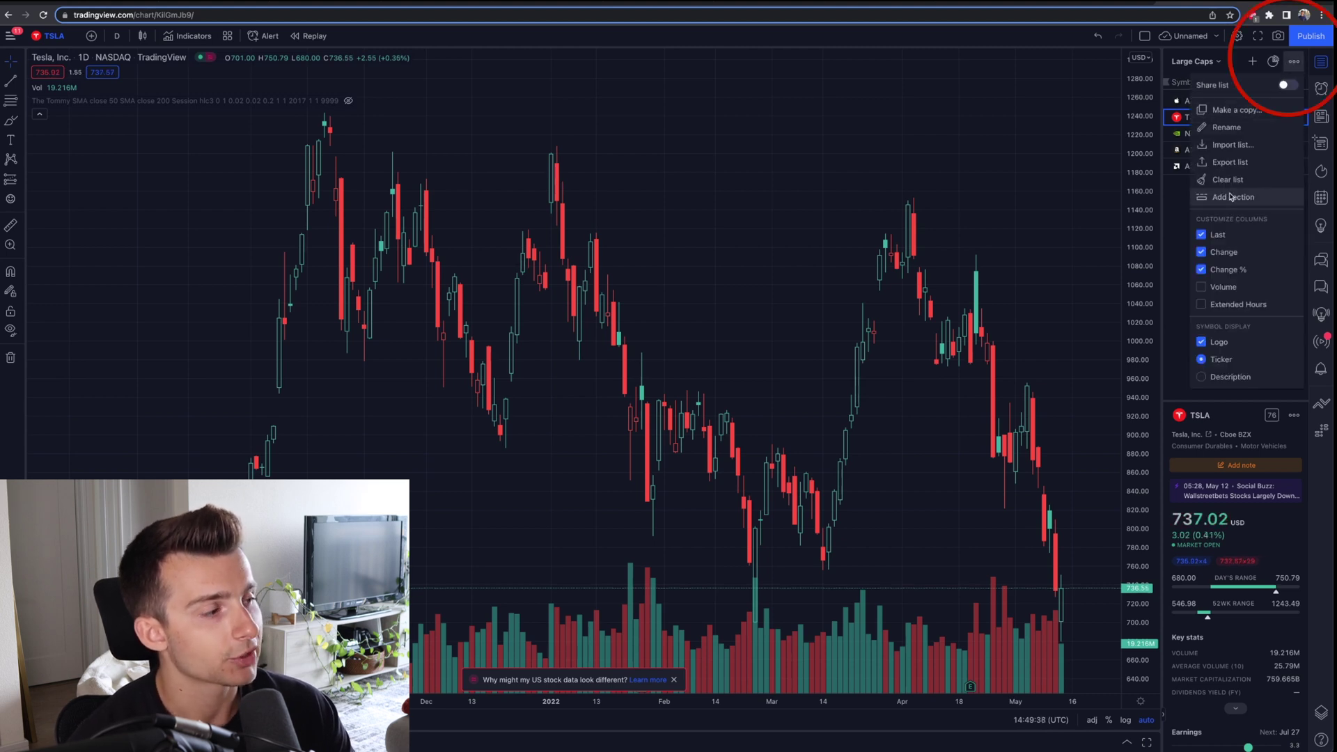
pyautogui.doubleClick(1294, 64)
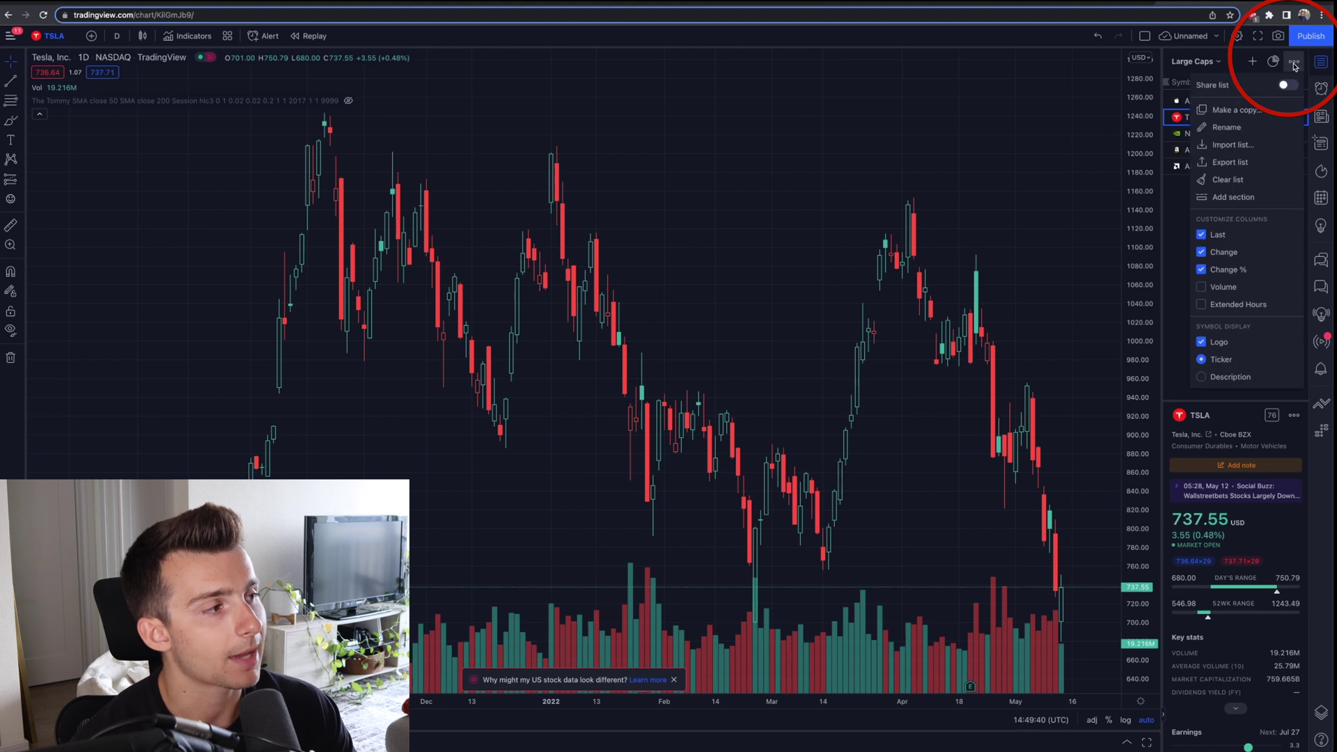
pyautogui.click(1232, 197)
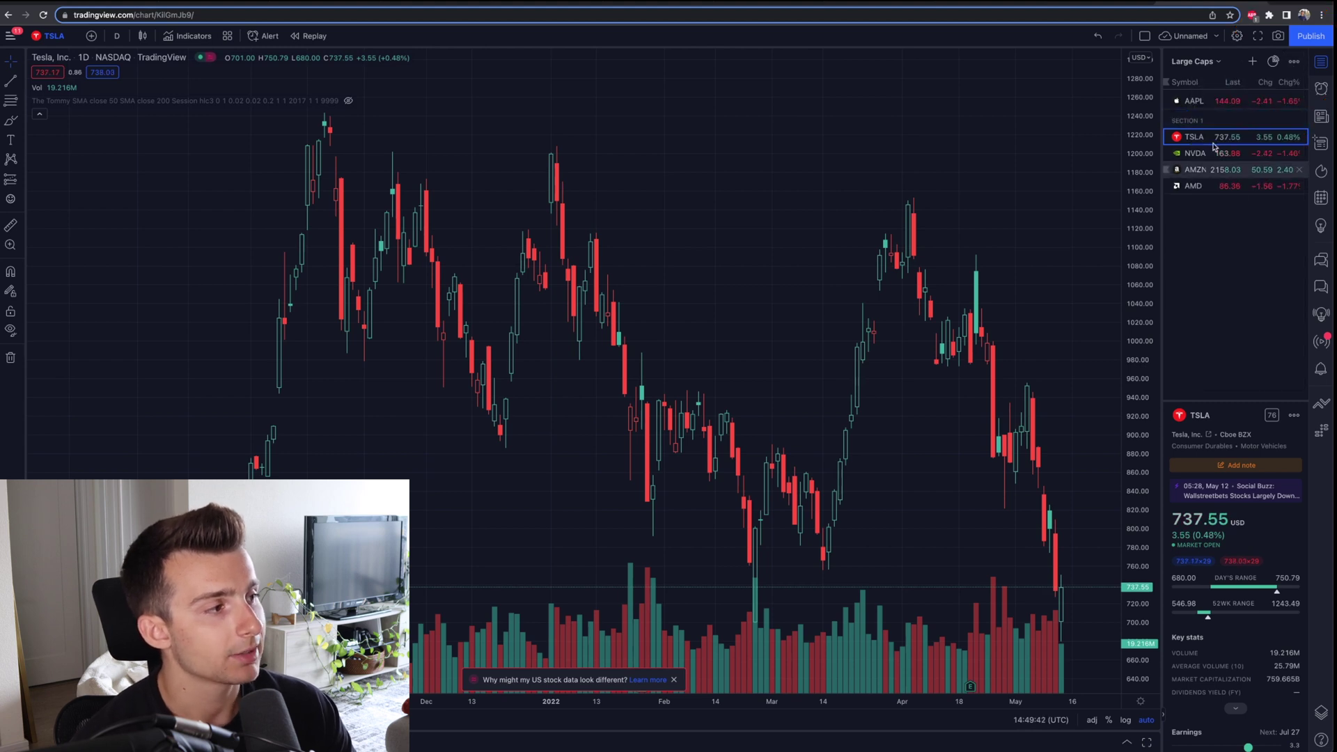
pyautogui.doubleClick(1192, 122)
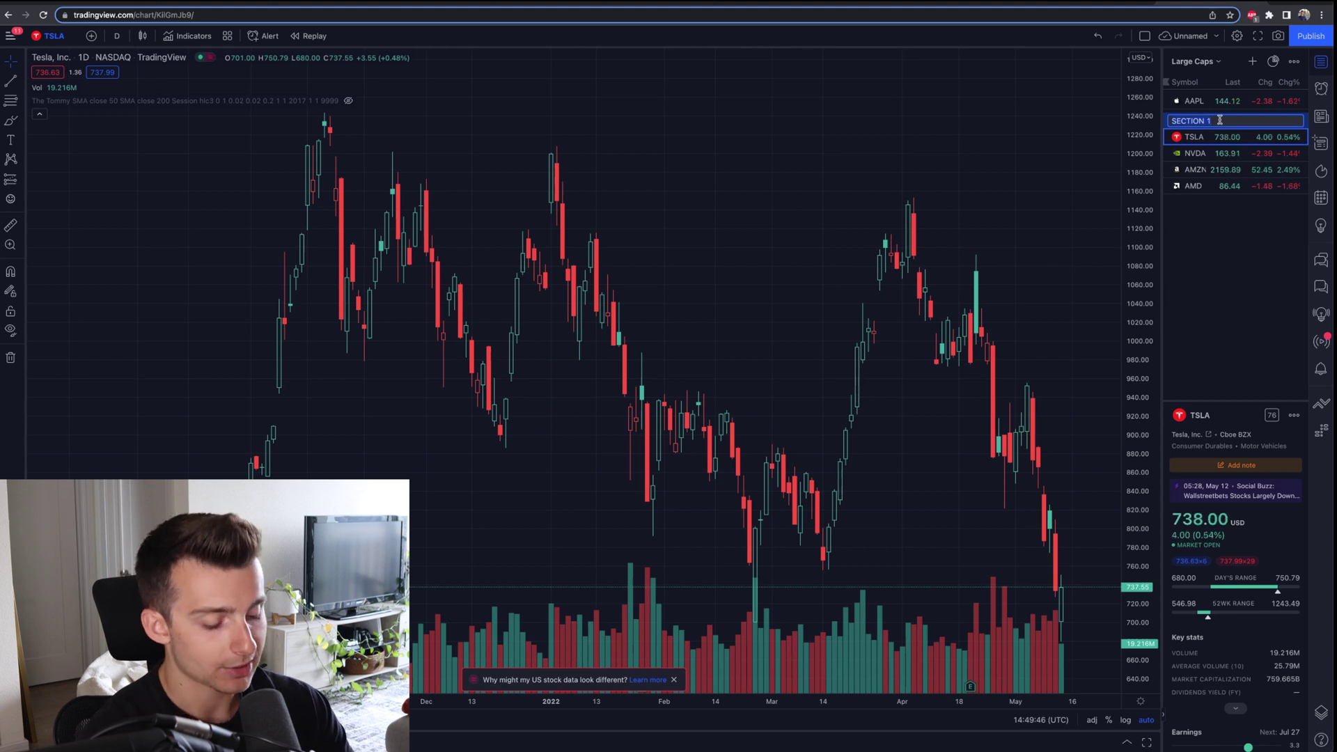
pyautogui.write('T')
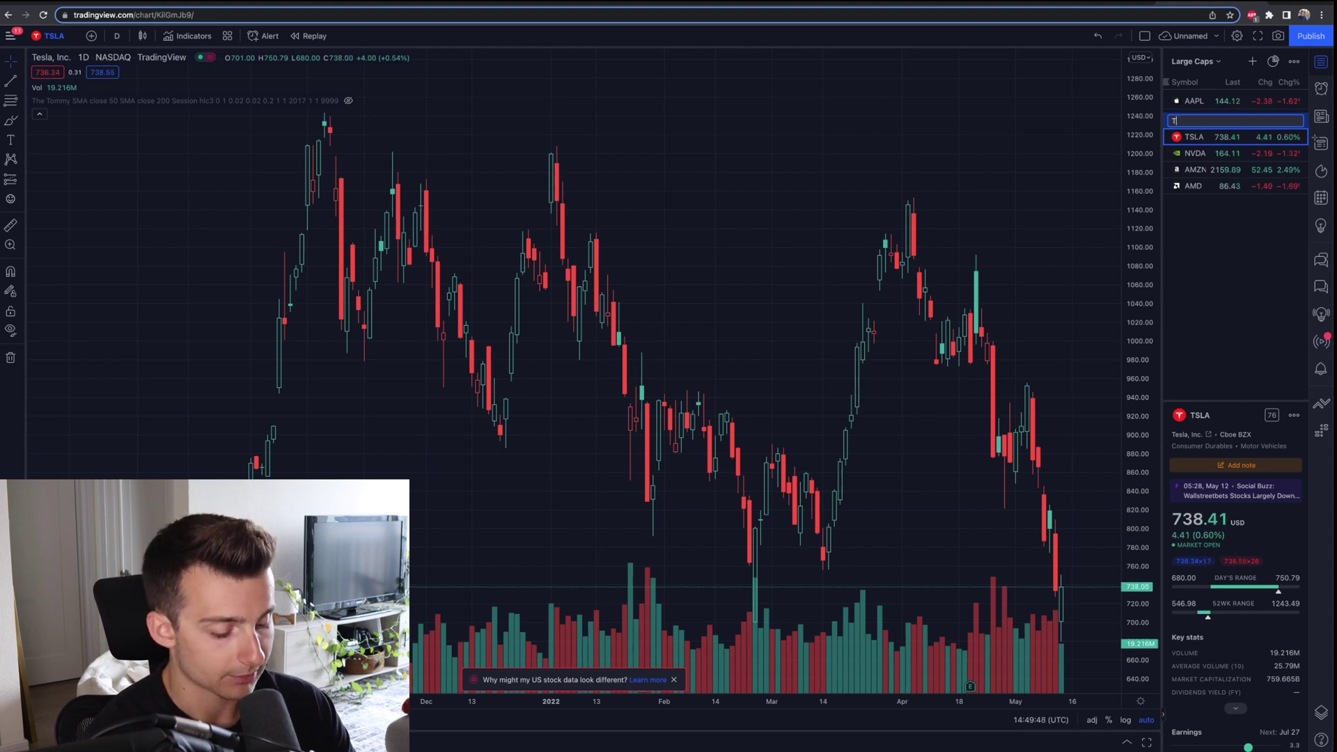
pyautogui.write('EST')
pyautogui.press('Return')
pyautogui.moveTo(1219, 123); pyautogui.dragTo(1202, 158)
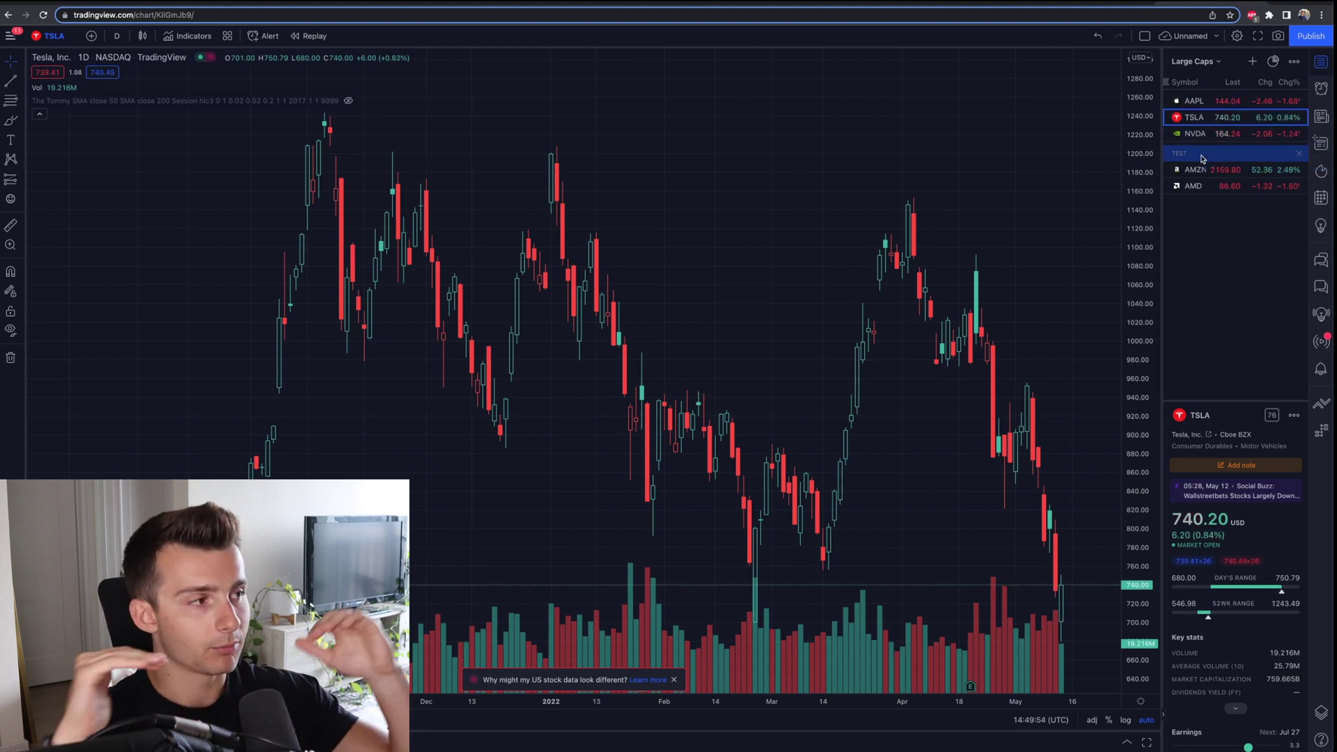
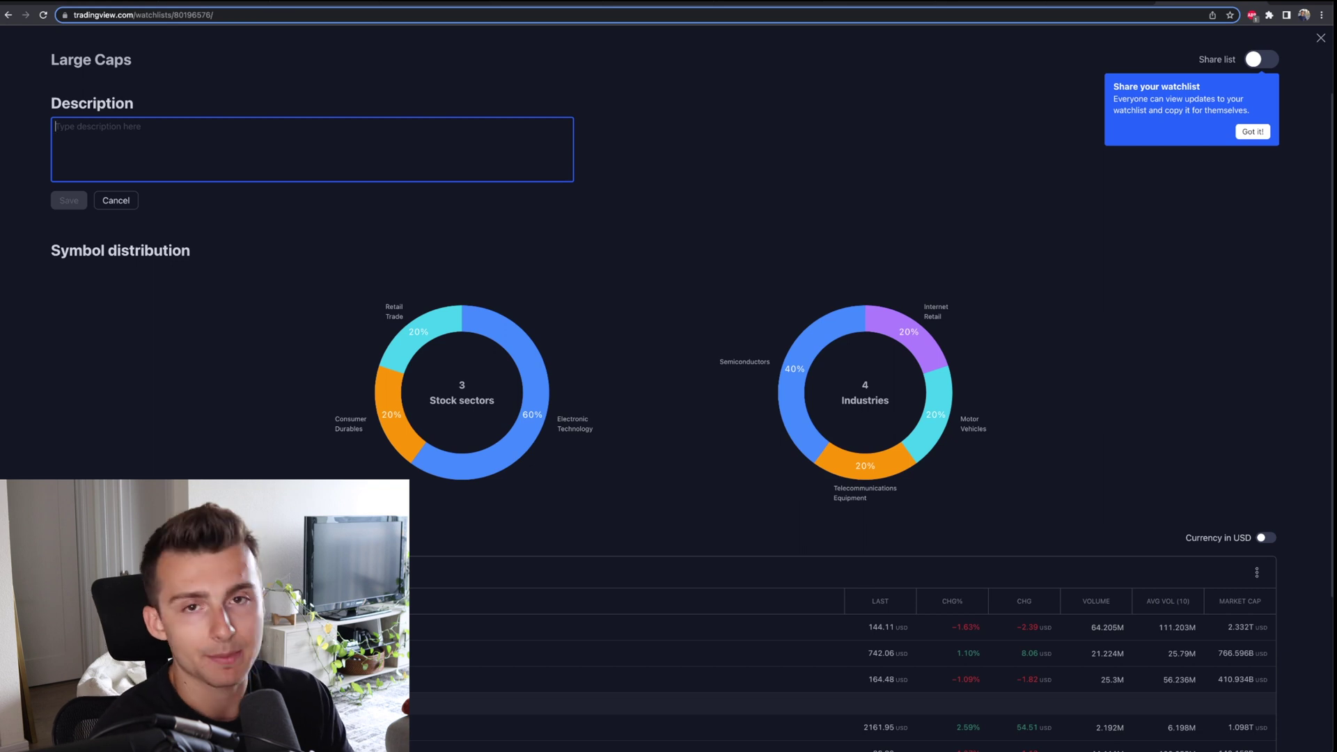
# Step: Draft "thhahhs" as the Large Caps list's description and review its symbol distribution and symbols table
pyautogui.write('thhahhs')
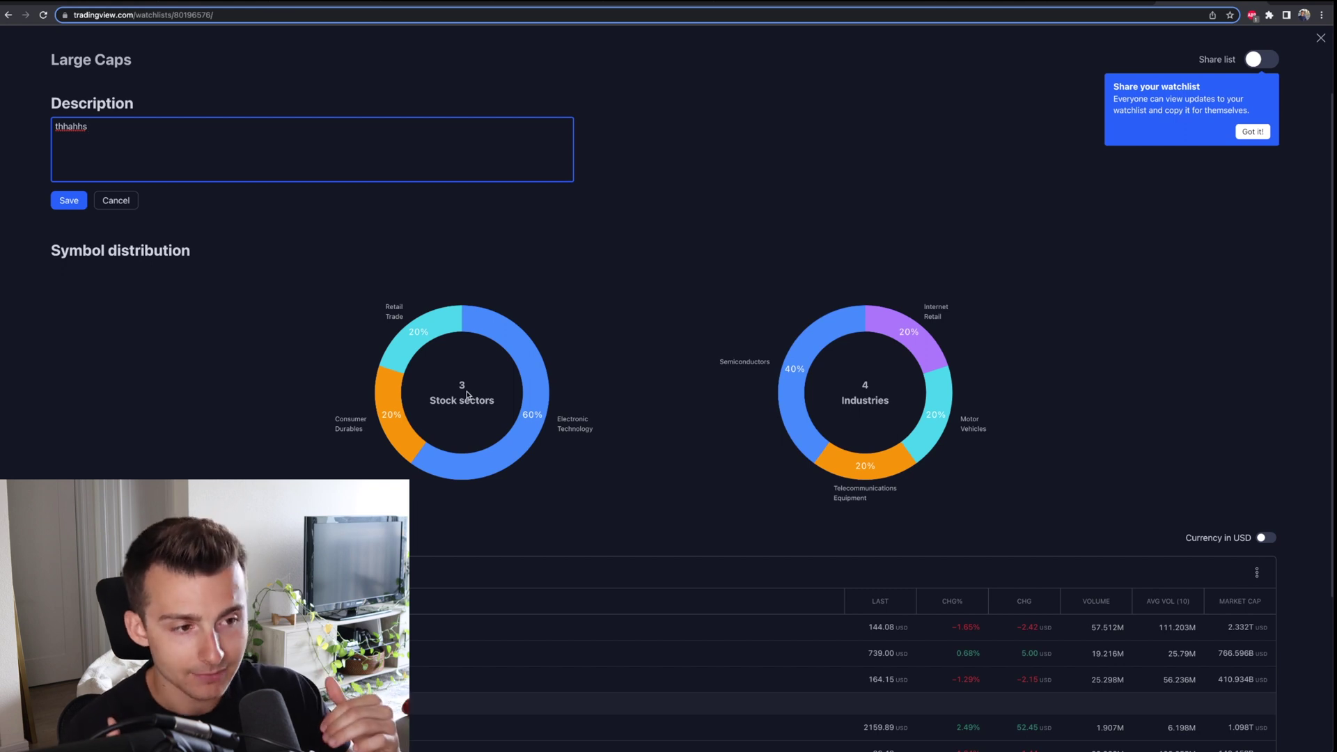
pyautogui.press('Escape')
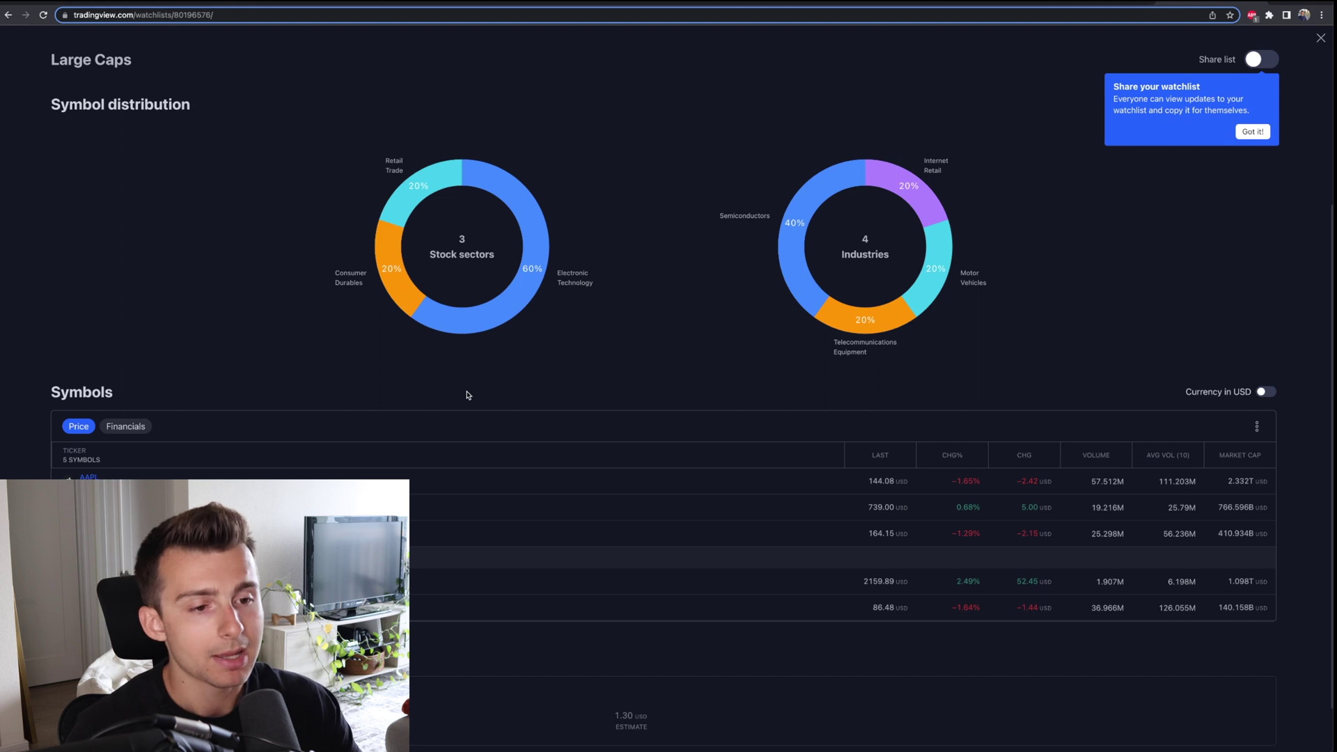
pyautogui.scroll(-1, 467, 395)
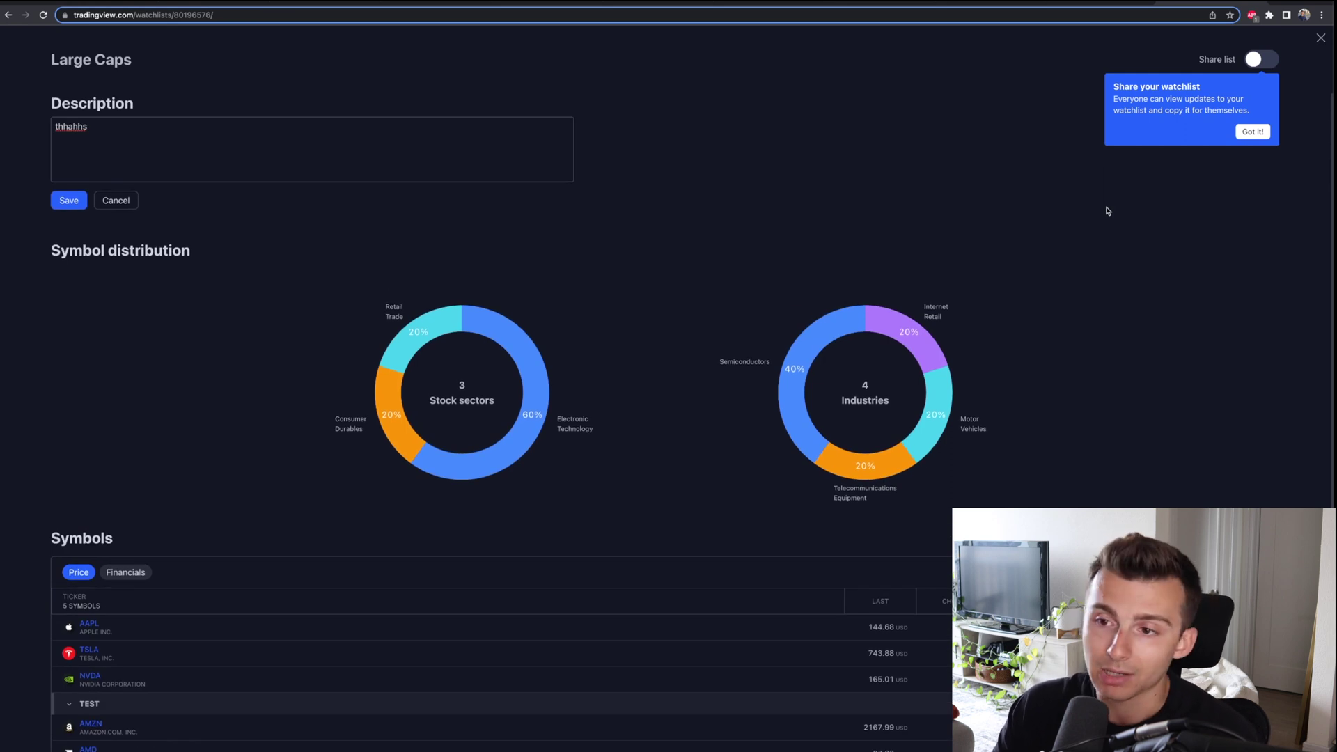
# Step: Try sharing the Large Caps list by link, turn sharing off again and close the list's details without saving the description
pyautogui.click(1247, 133)
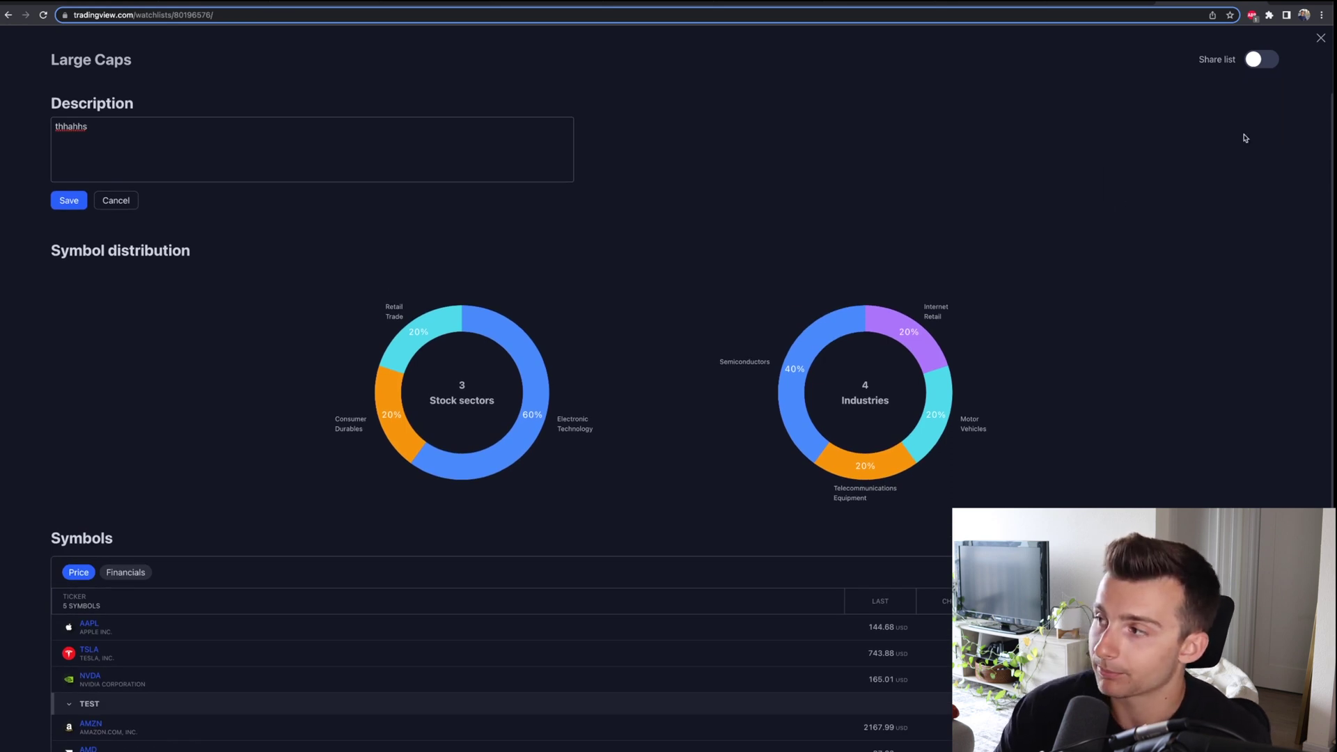
pyautogui.click(1263, 60)
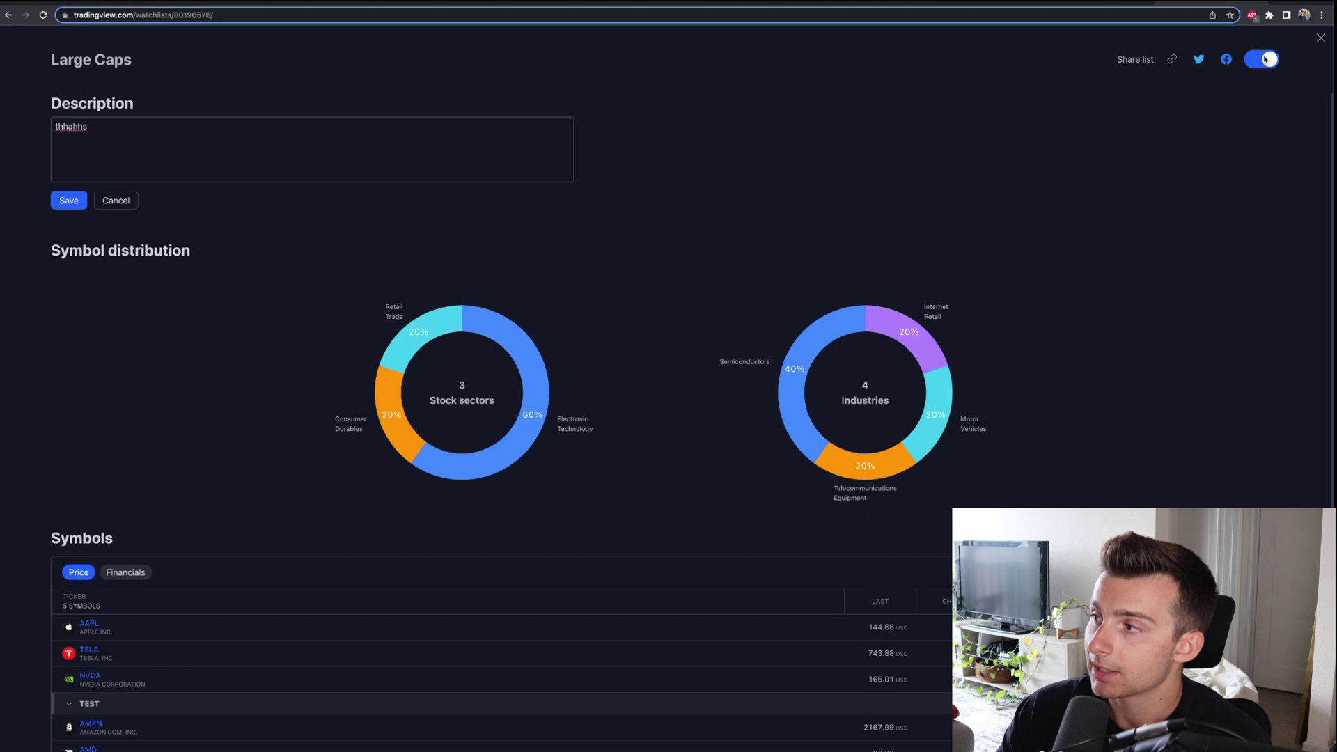
pyautogui.click(1173, 61)
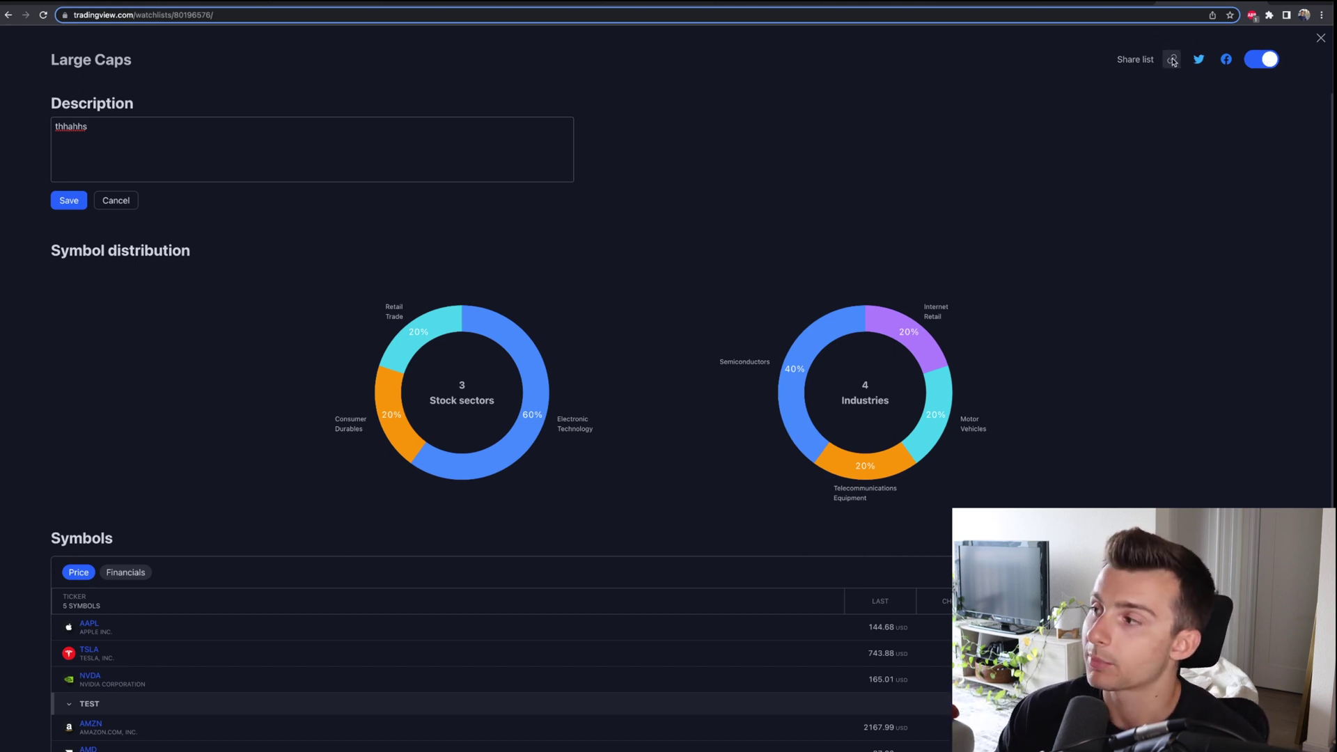
pyautogui.click(1275, 61)
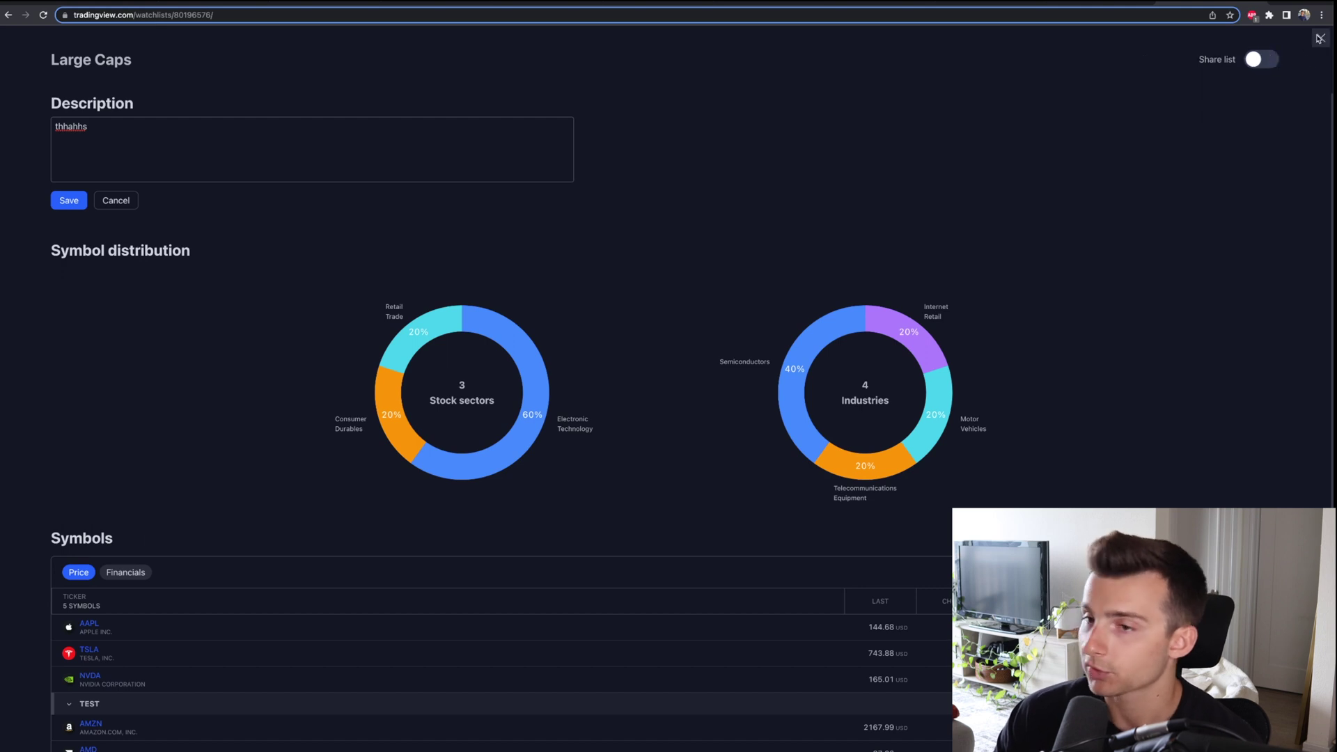
pyautogui.click(1320, 37)
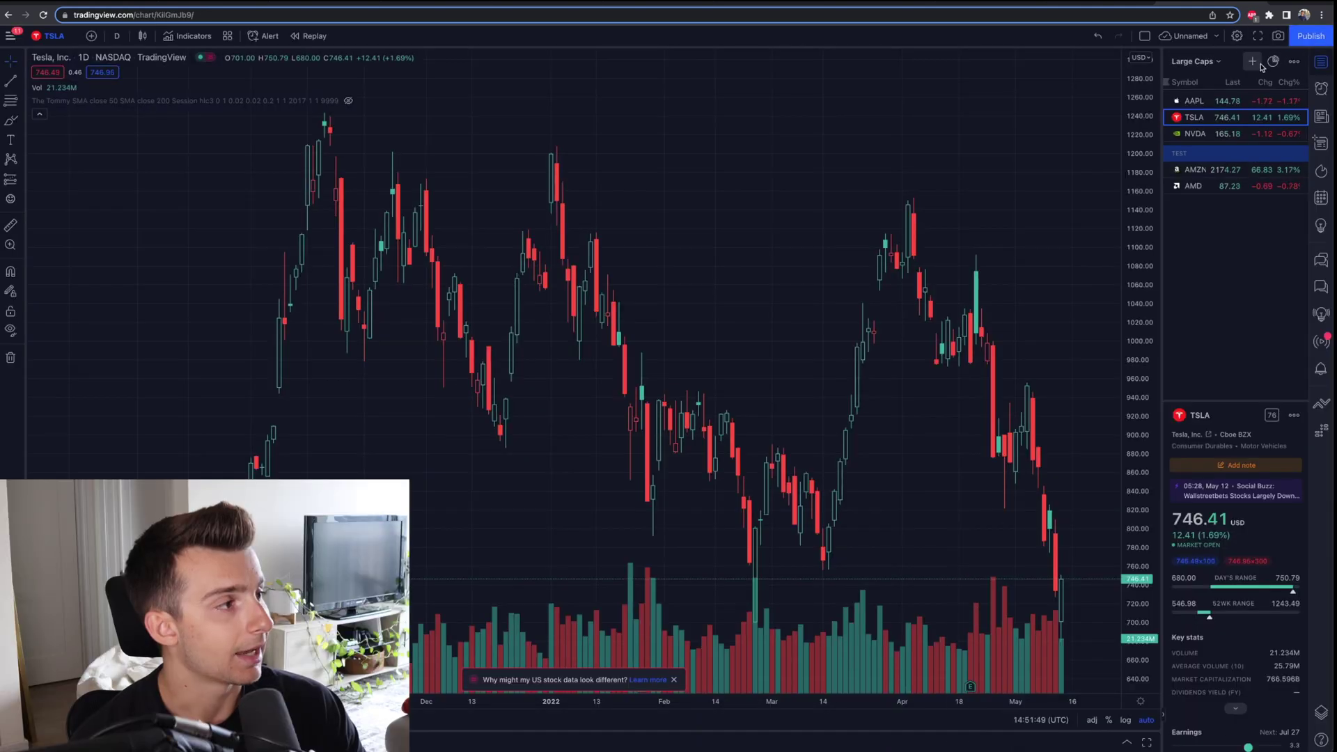
# Step: Export the Large Caps list as a text file and open the downloaded Large Caps.txt
pyautogui.click(1294, 61)
pyautogui.click(1294, 61)
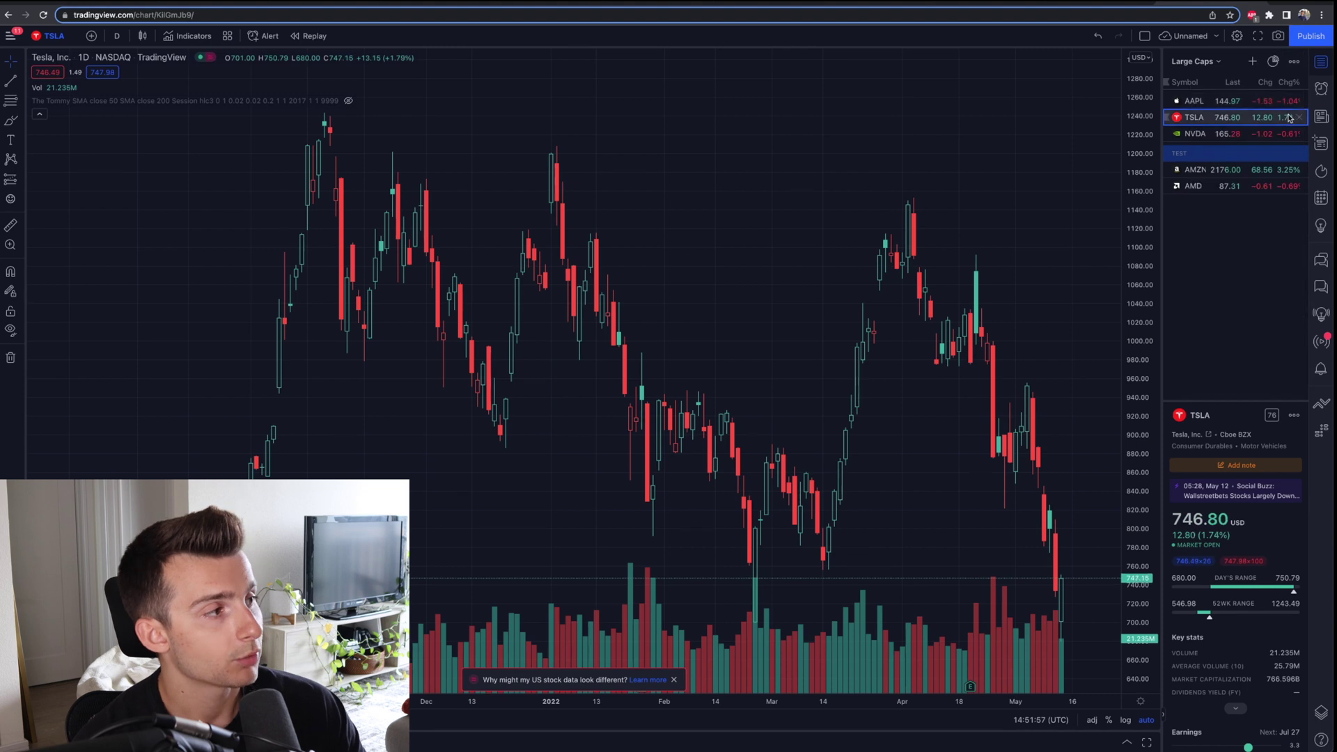
pyautogui.click(1294, 62)
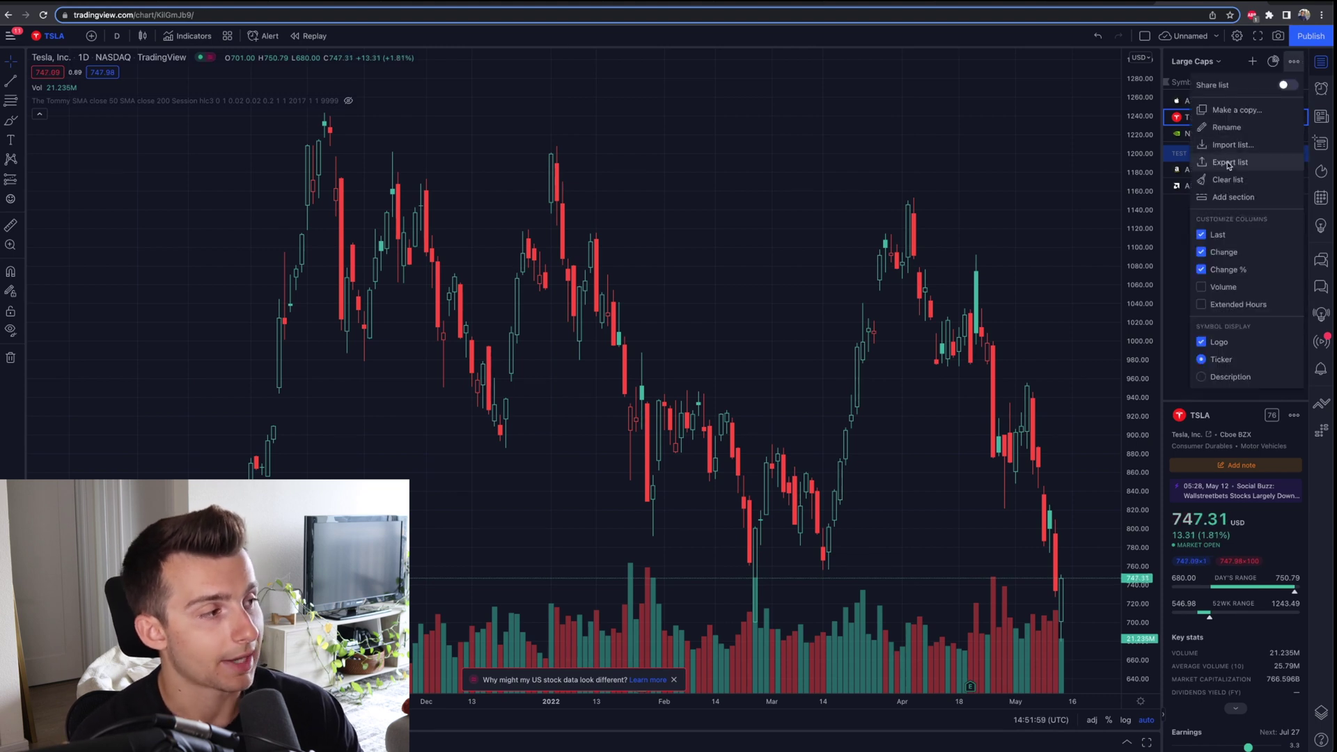
pyautogui.click(1229, 162)
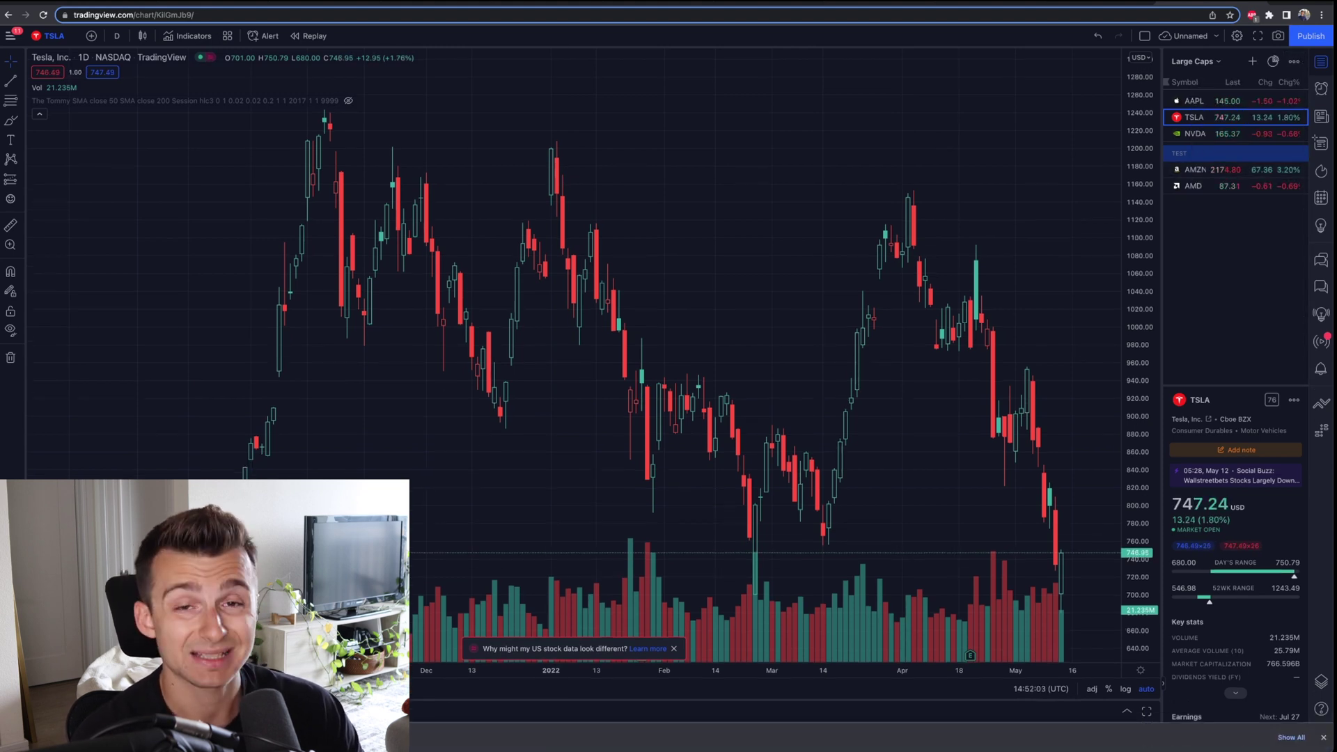
pyautogui.click(105, 737)
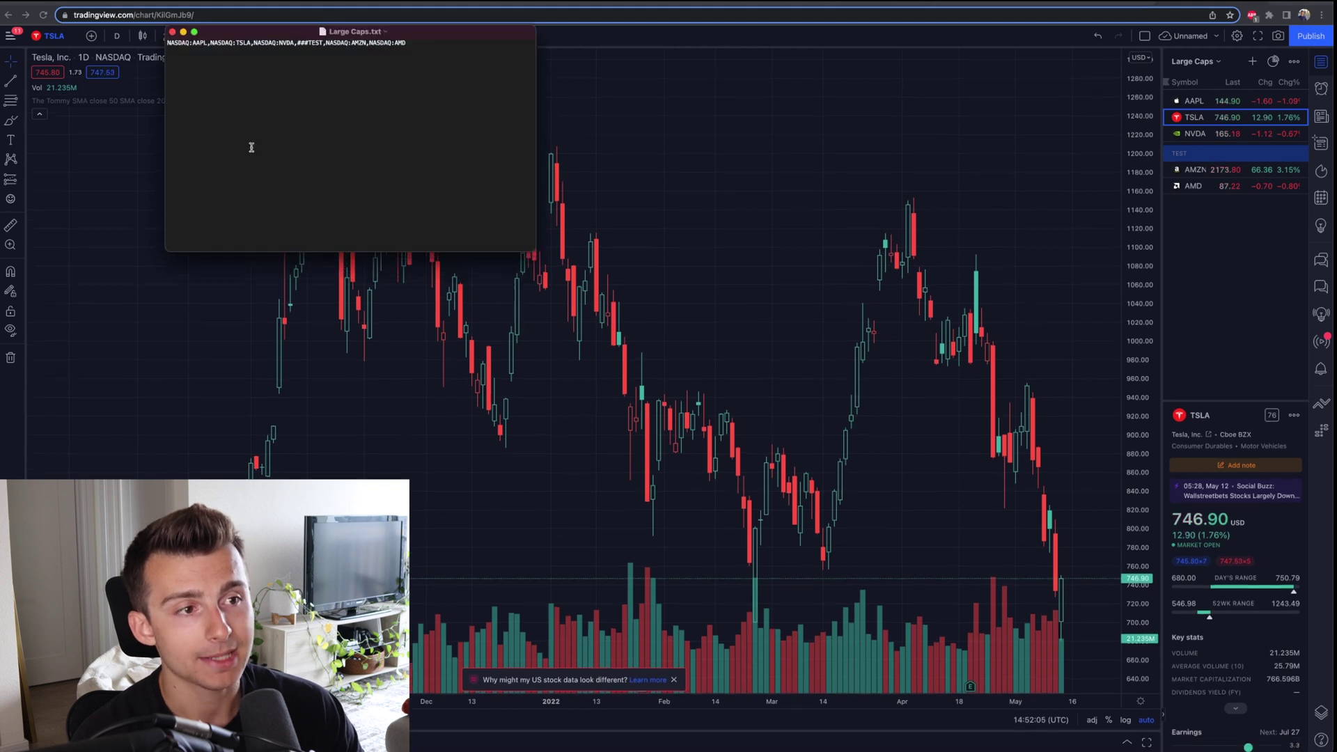
# Step: Enlarge and reposition the Large Caps.txt window and highlight the exported symbols from TSLA to AMD to examine them
pyautogui.moveTo(254, 26); pyautogui.dragTo(532, 133)
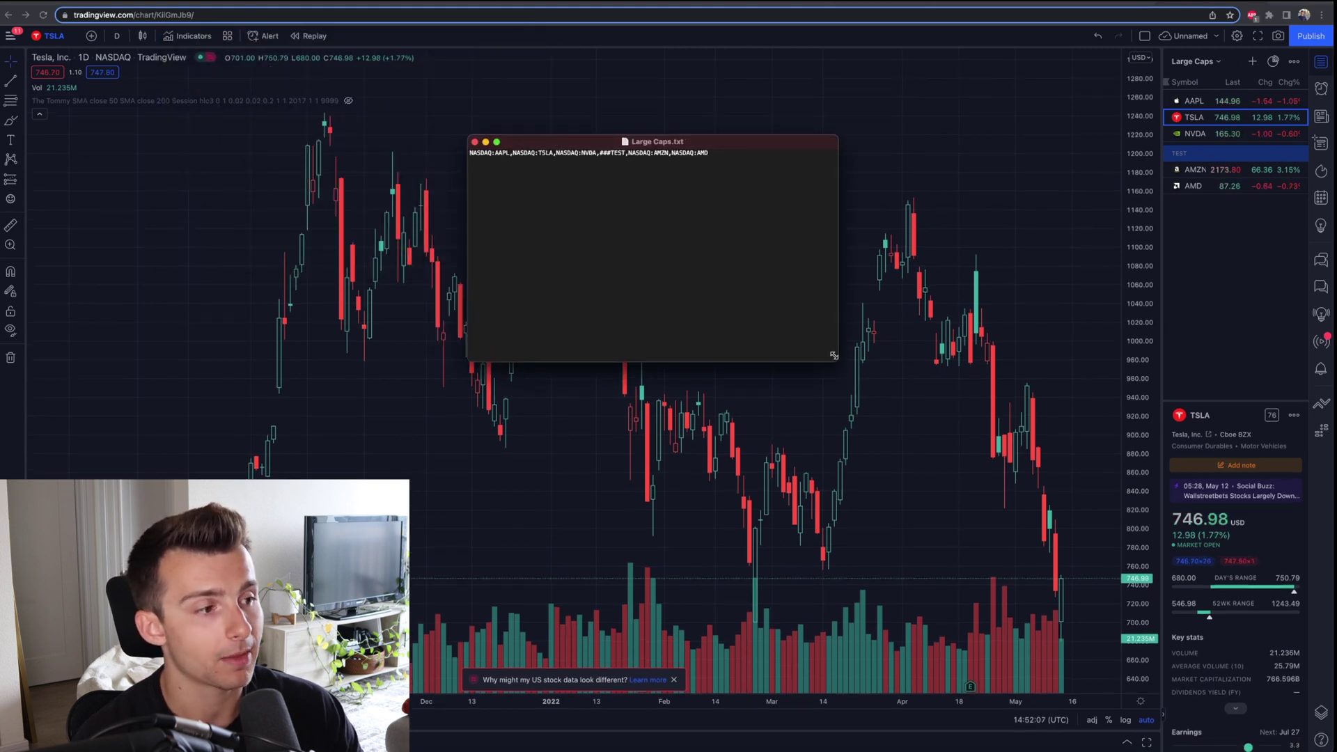
pyautogui.moveTo(835, 362); pyautogui.dragTo(1026, 542)
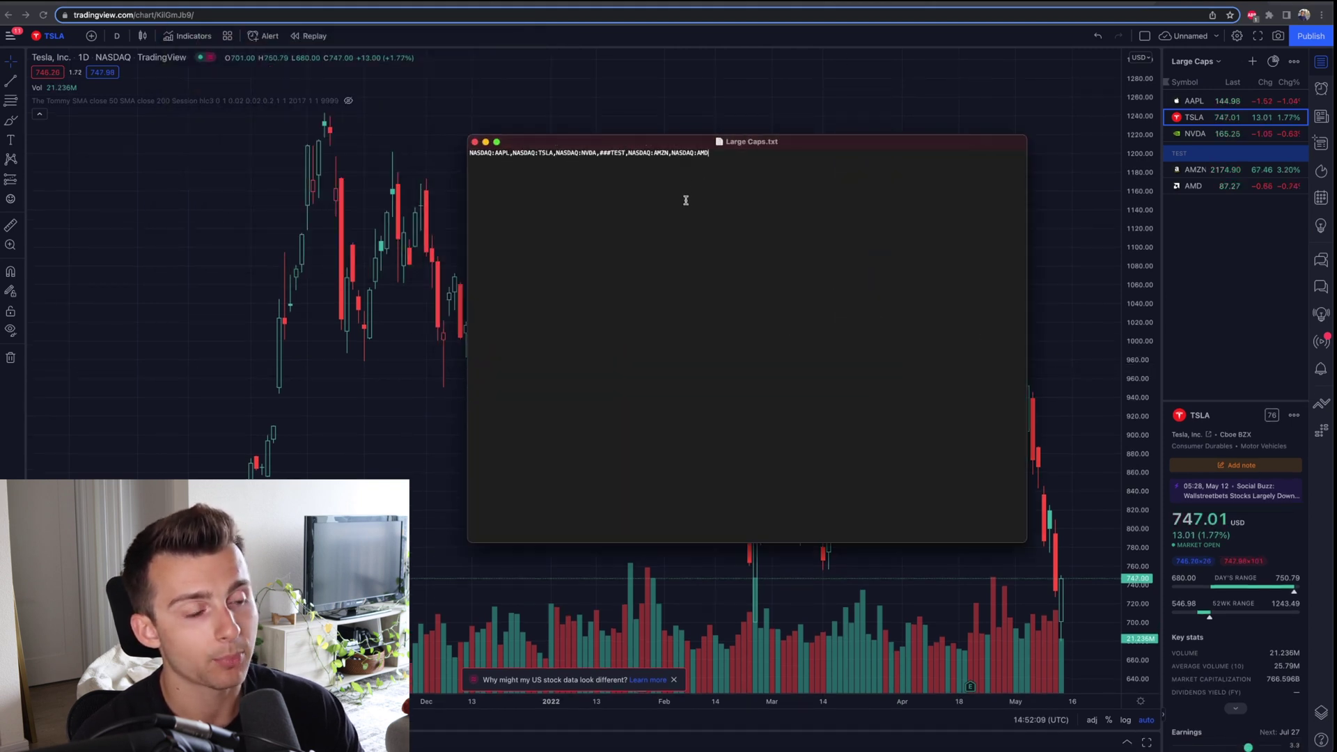
pyautogui.moveTo(585, 143); pyautogui.dragTo(431, 97)
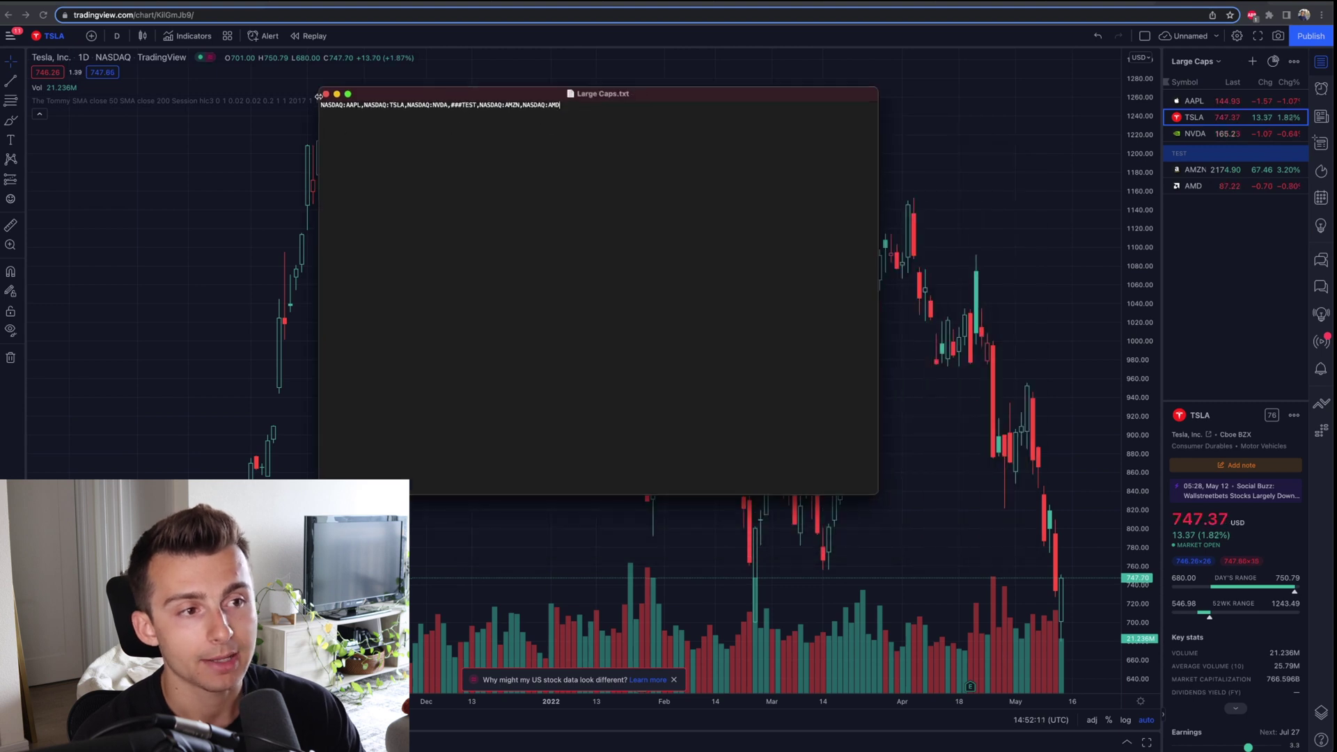
pyautogui.moveTo(606, 105); pyautogui.dragTo(382, 106)
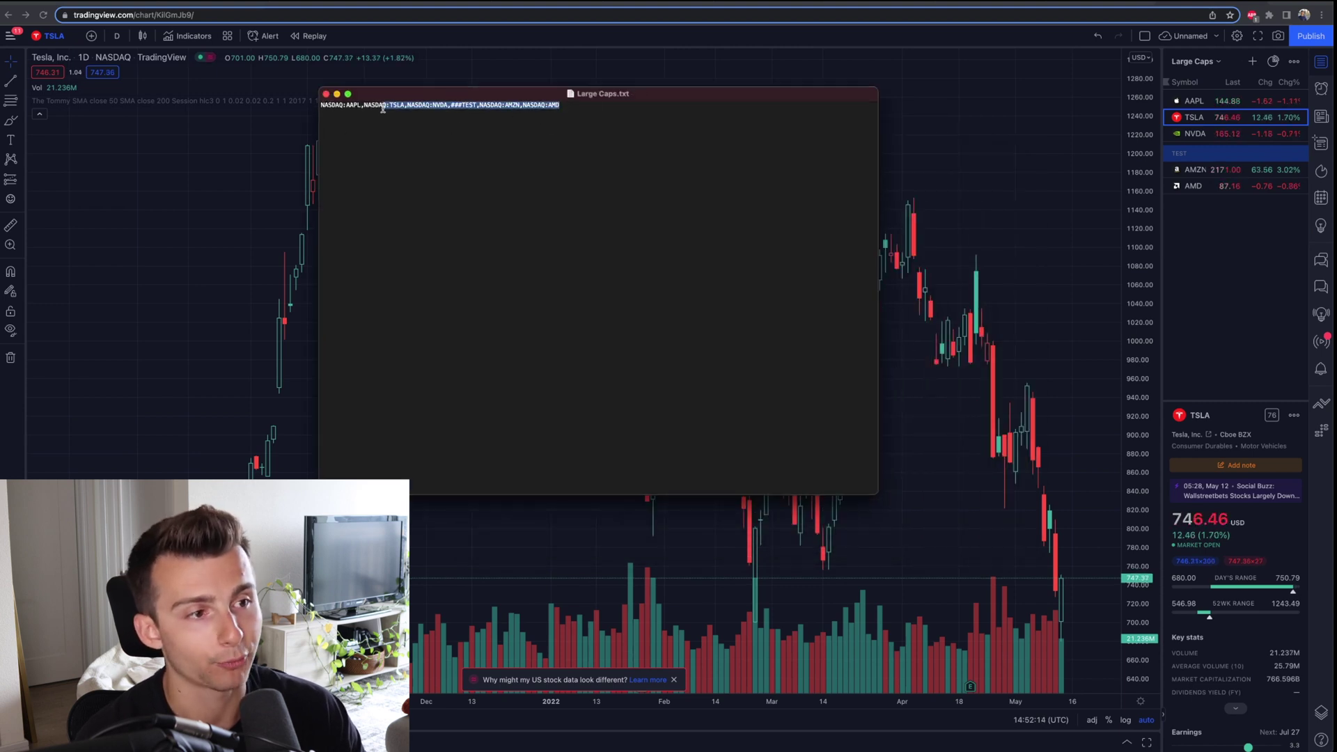
# Step: Close the Large Caps.txt window and add the Volume column to the Large Caps watchlist
pyautogui.click(324, 94)
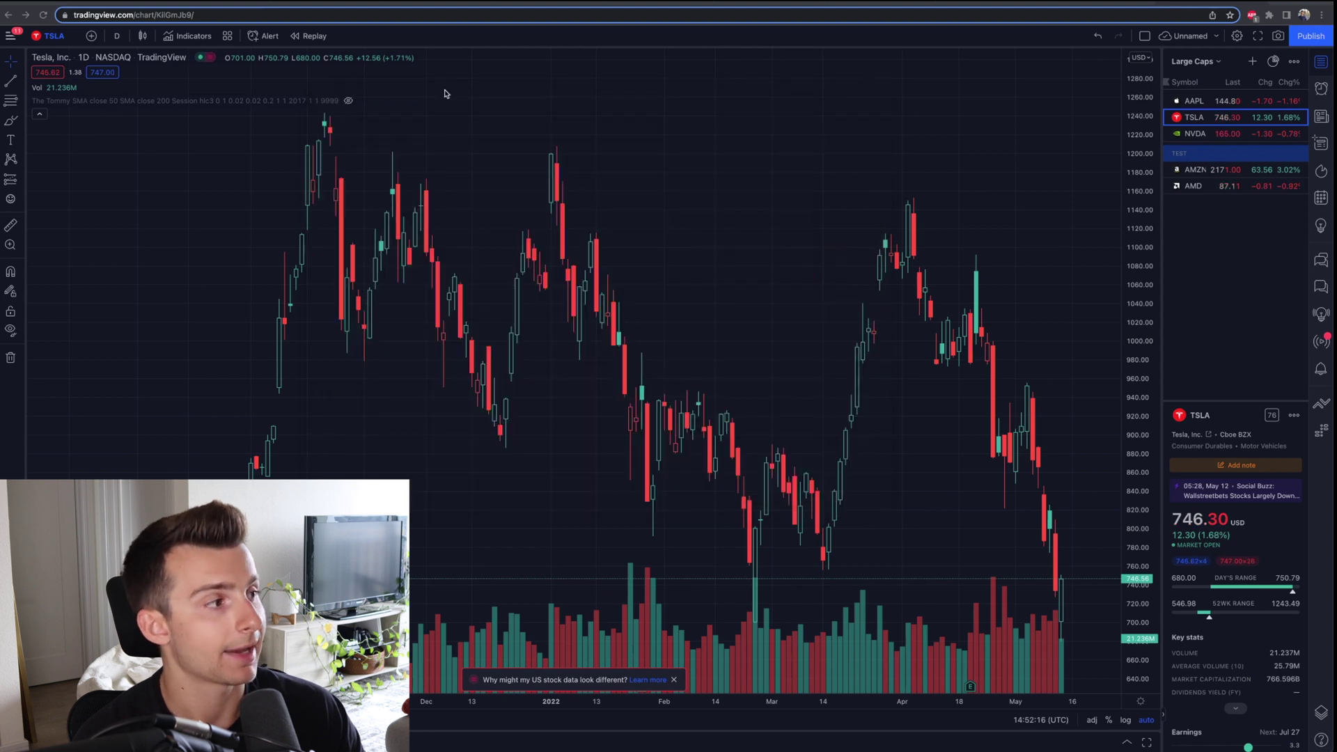
pyautogui.click(1293, 63)
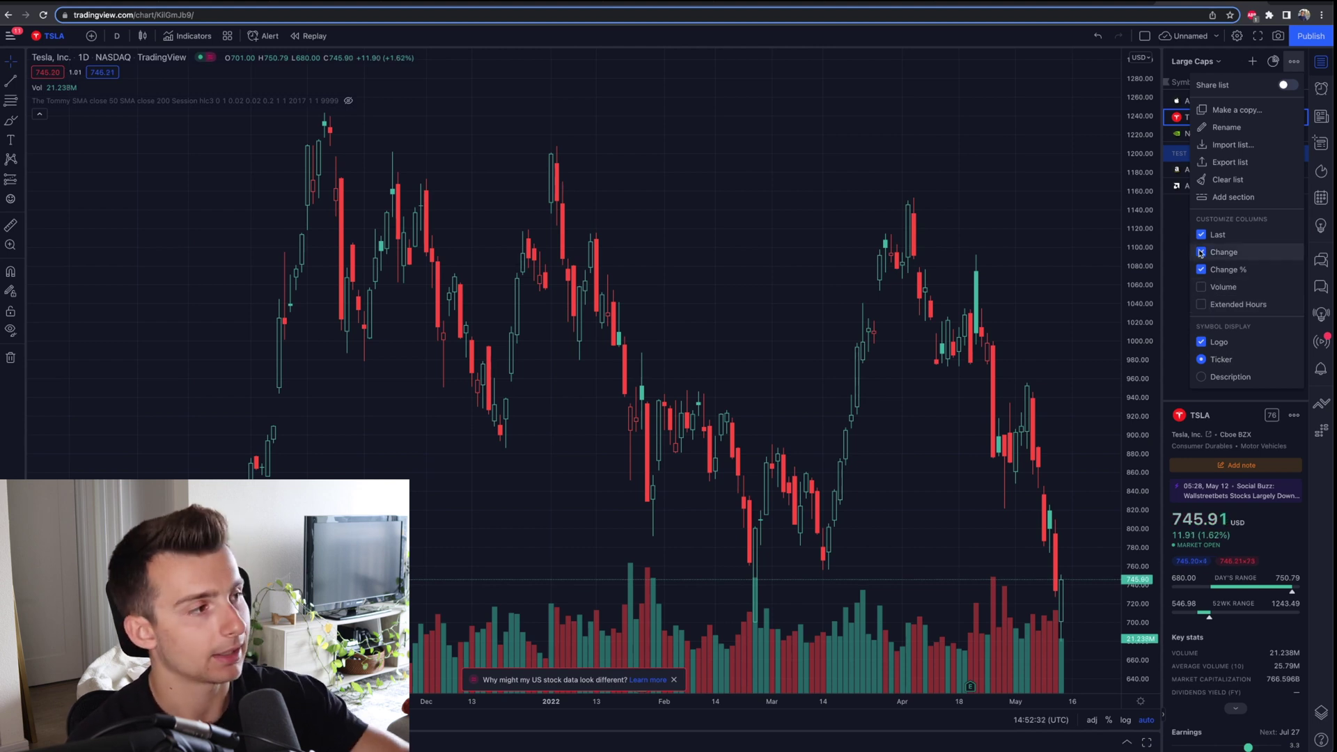
pyautogui.click(1294, 61)
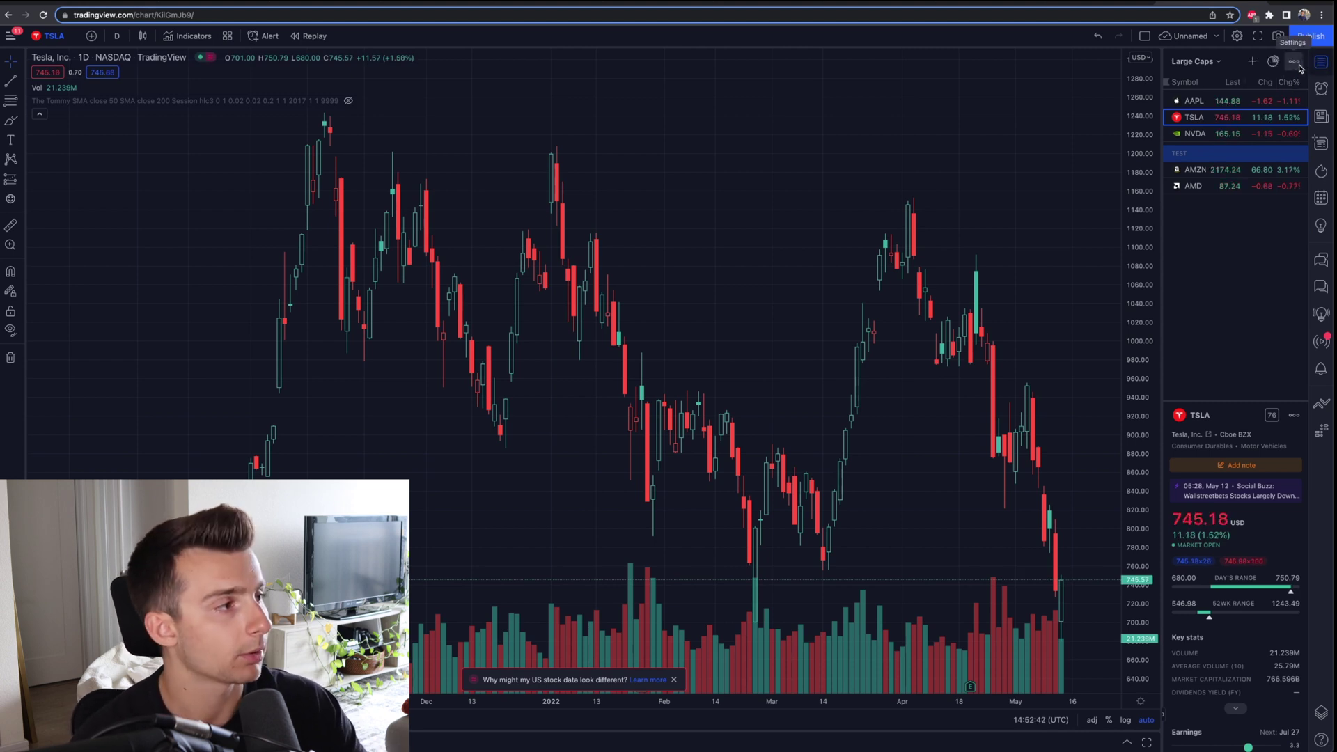
pyautogui.click(1294, 61)
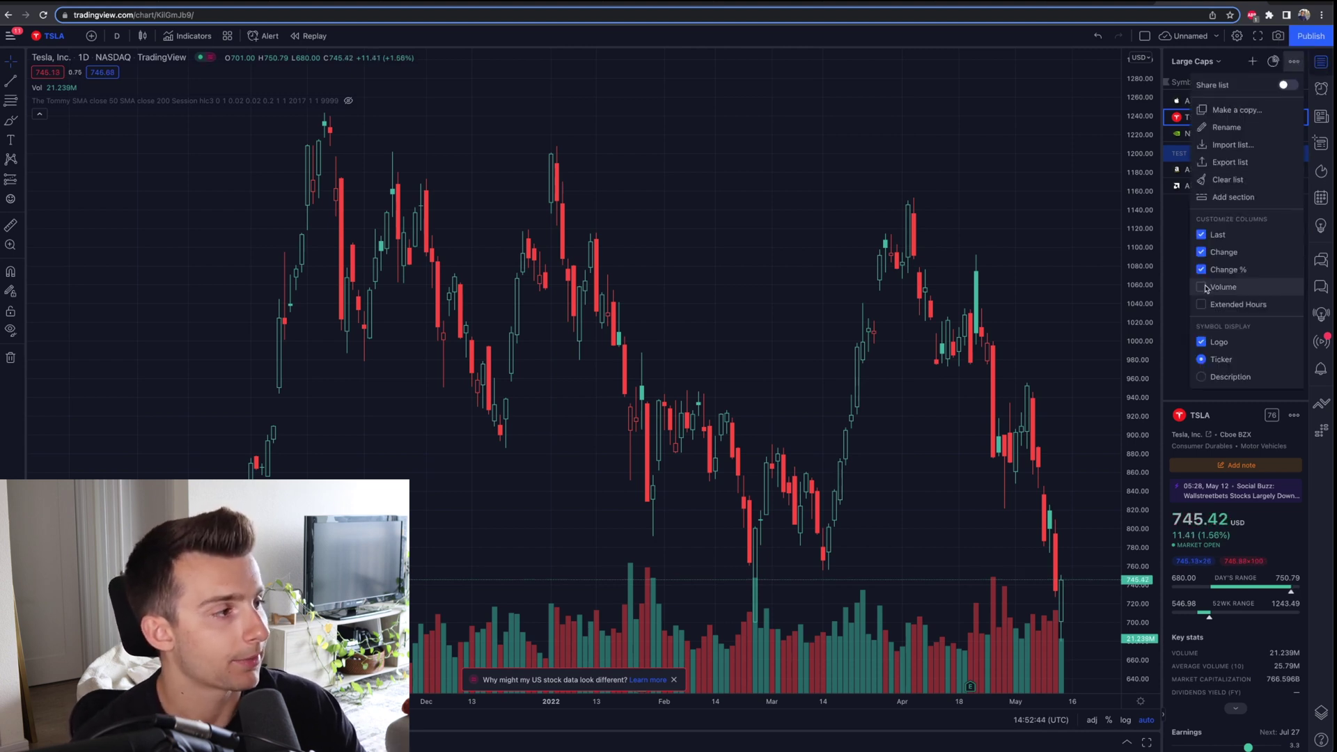
pyautogui.click(1294, 62)
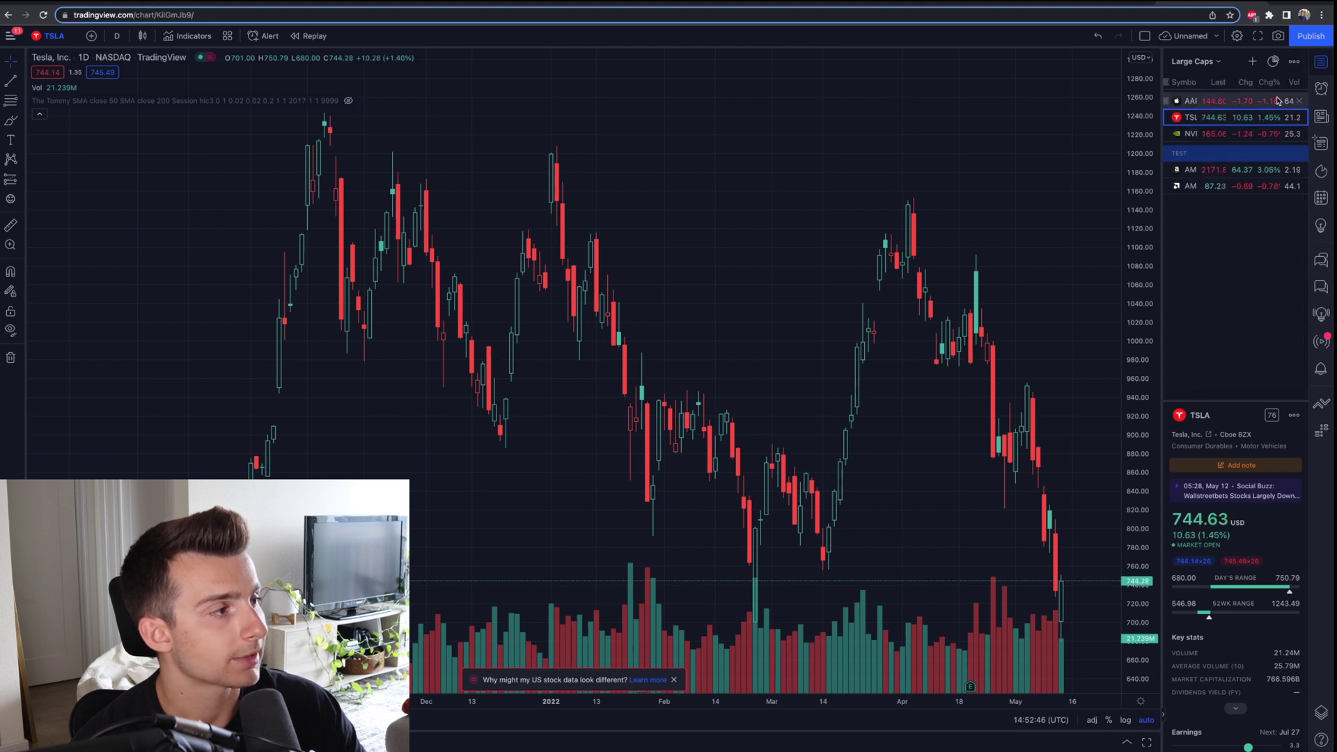
# Step: Try sorting the sectioned Large Caps list by volume and by percentage change
pyautogui.click(1297, 84)
pyautogui.click(1297, 84)
pyautogui.click(1293, 84)
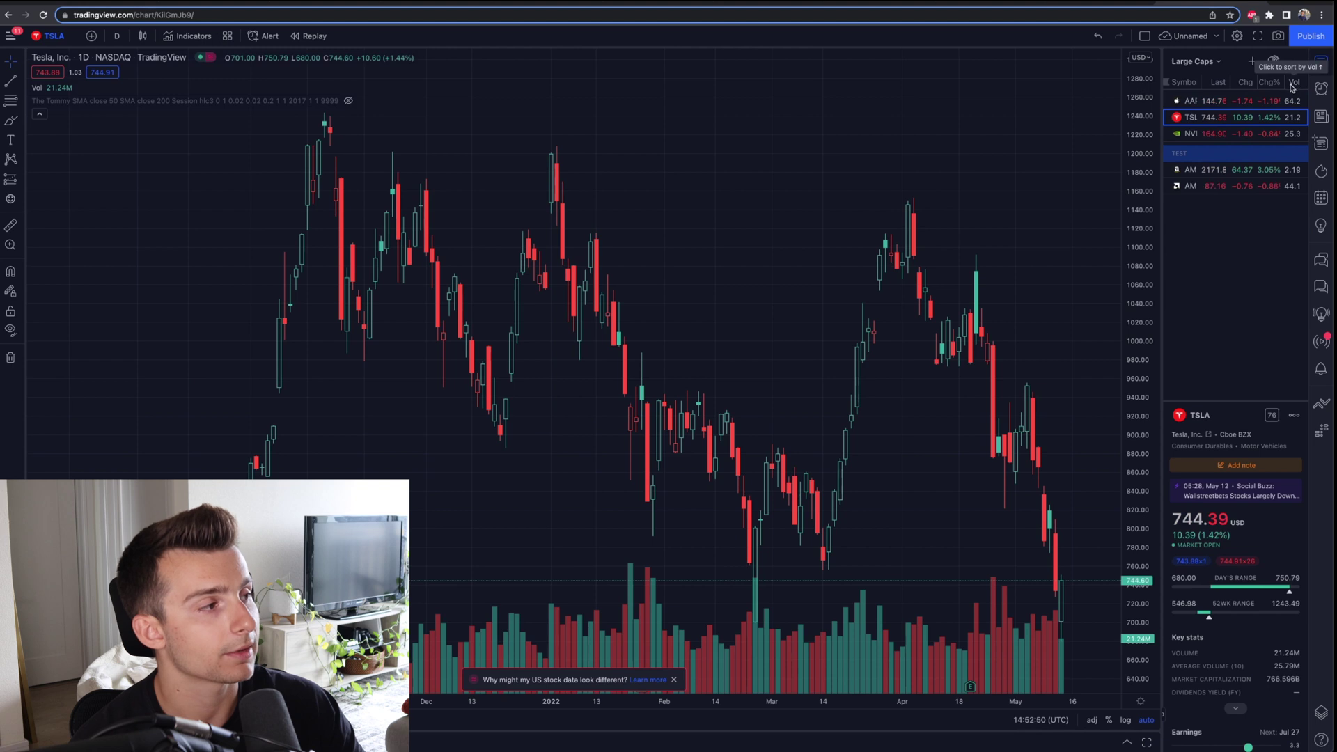
pyautogui.click(1270, 83)
pyautogui.click(1271, 83)
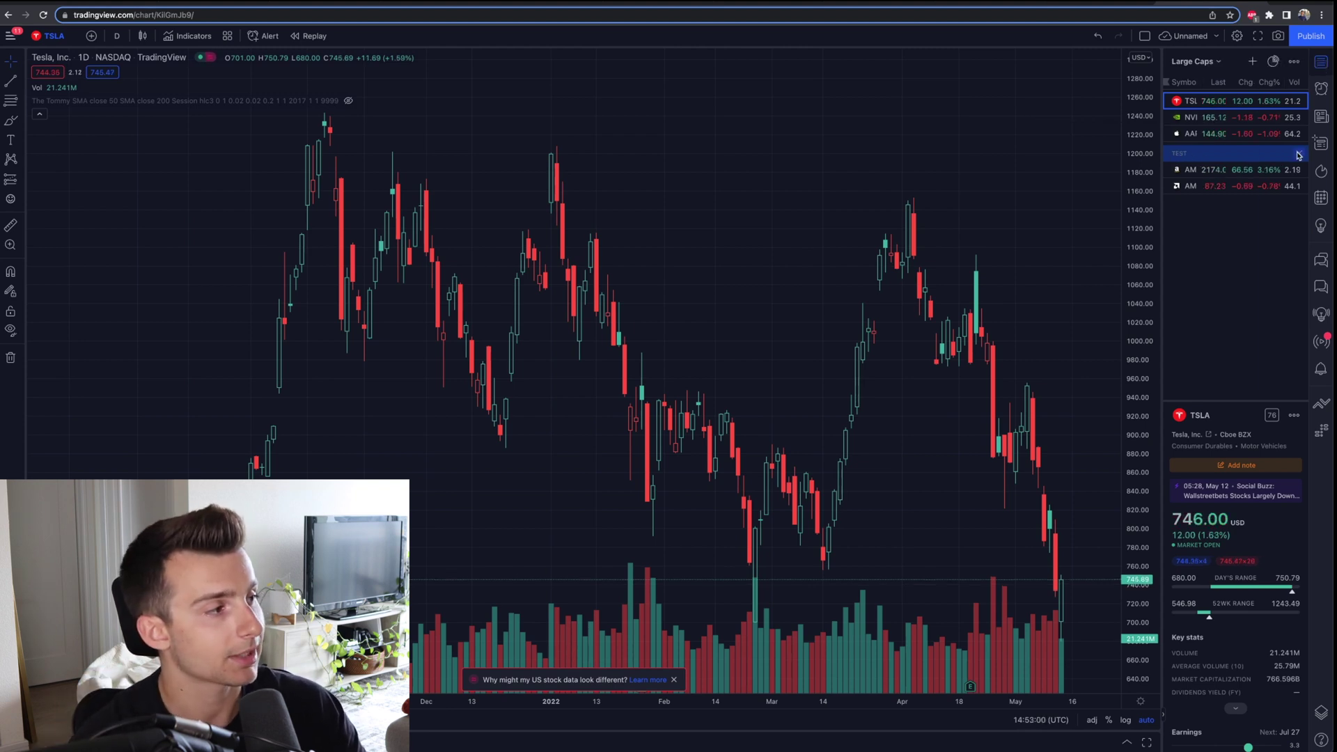
# Step: Remove the TEST section and sort the whole Large Caps list by percentage change, highest first
pyautogui.click(1269, 84)
pyautogui.click(1269, 83)
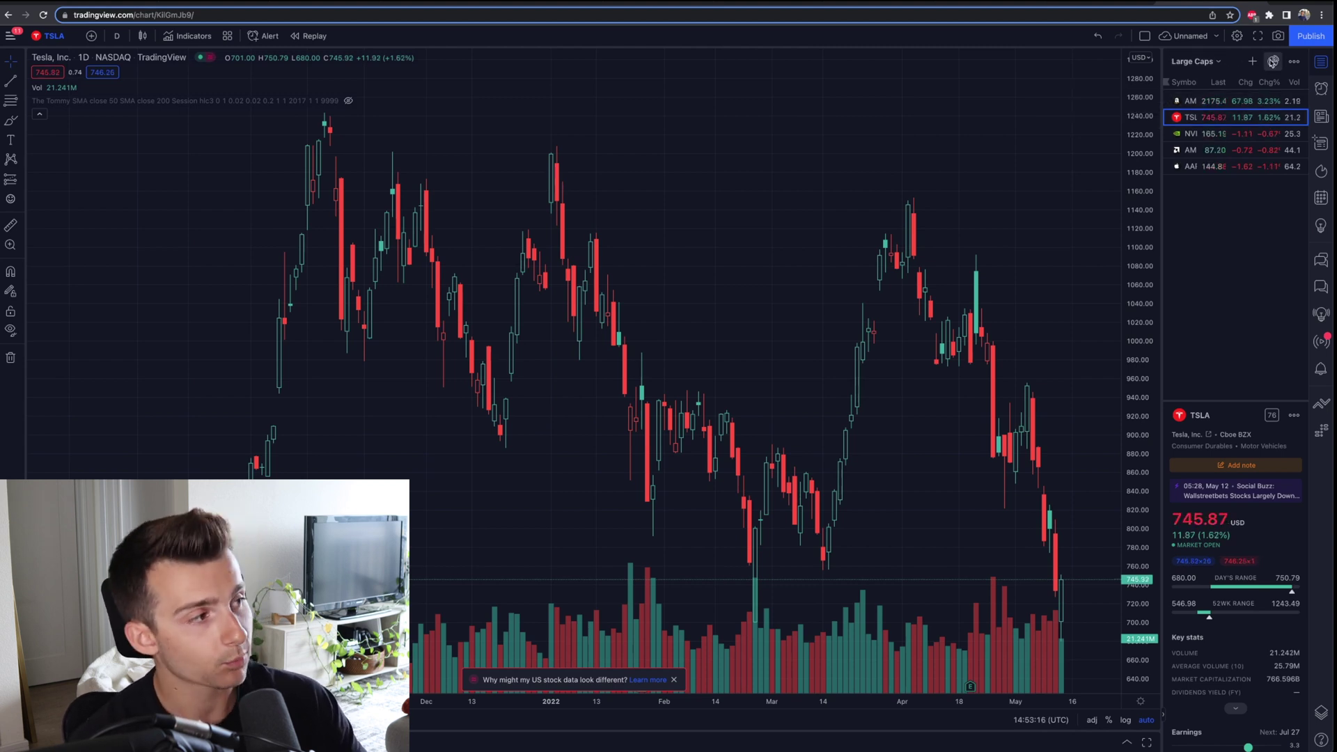
pyautogui.click(1294, 62)
pyautogui.click(1294, 62)
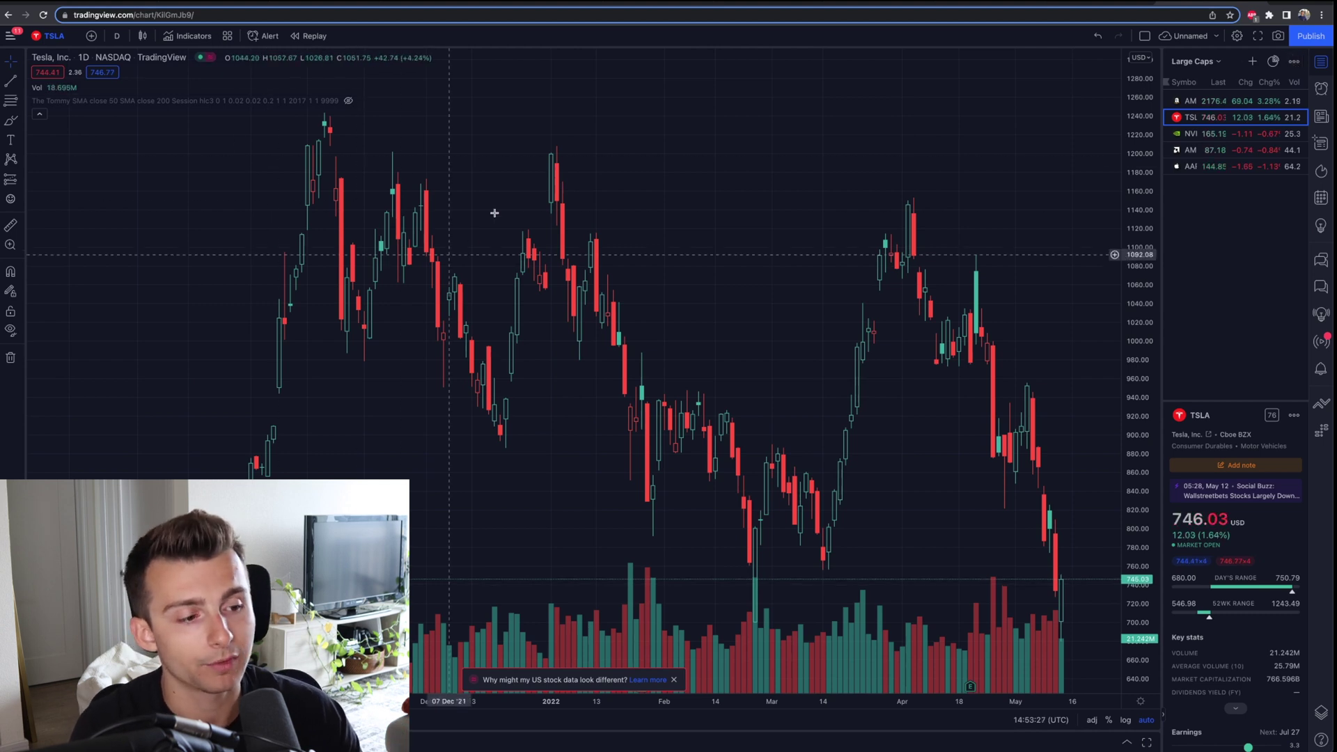
# Step: Dismiss the notice about US stock data looking different
pyautogui.click(675, 681)
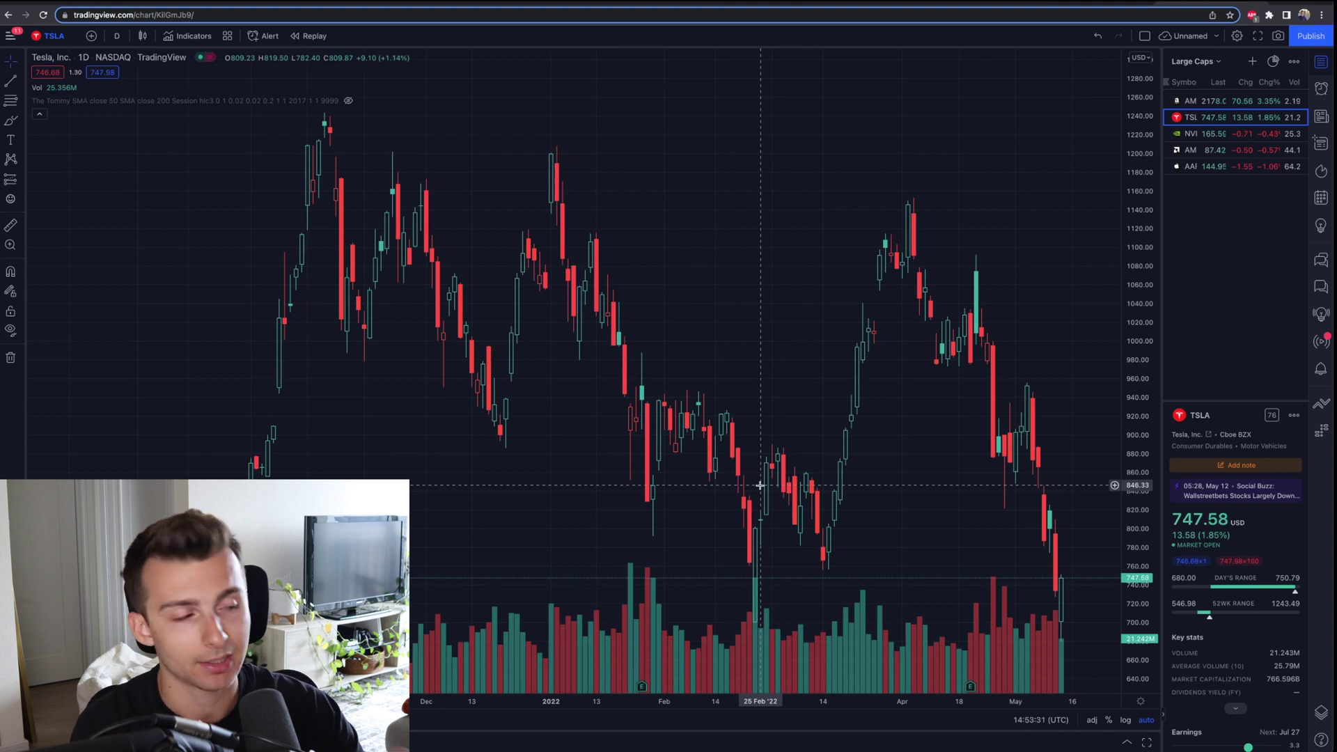